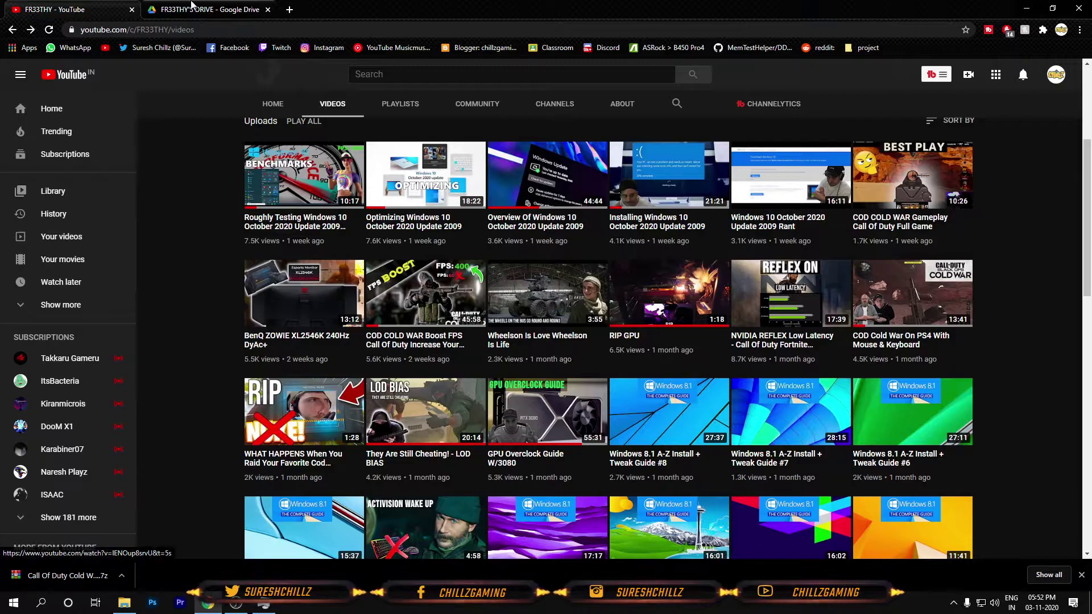
# - Download Call Of Duty Cold War Beta.7z from the GAME CONFIGS folder in FR33THY'S DRIVE on Google Drive
pyautogui.click(198, 8)
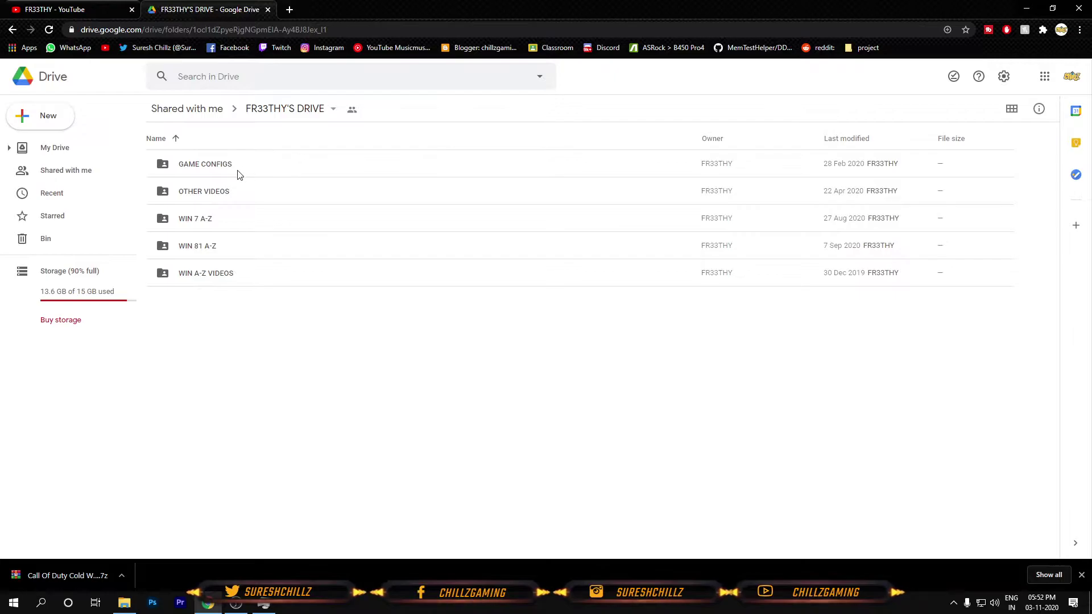
pyautogui.doubleClick(207, 165)
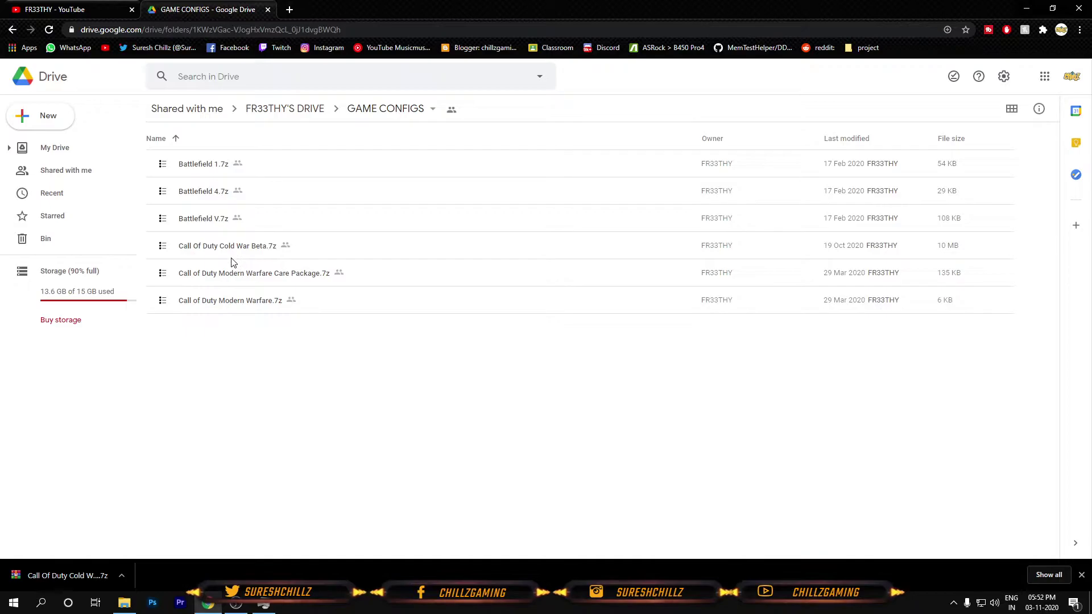
pyautogui.click(510, 256)
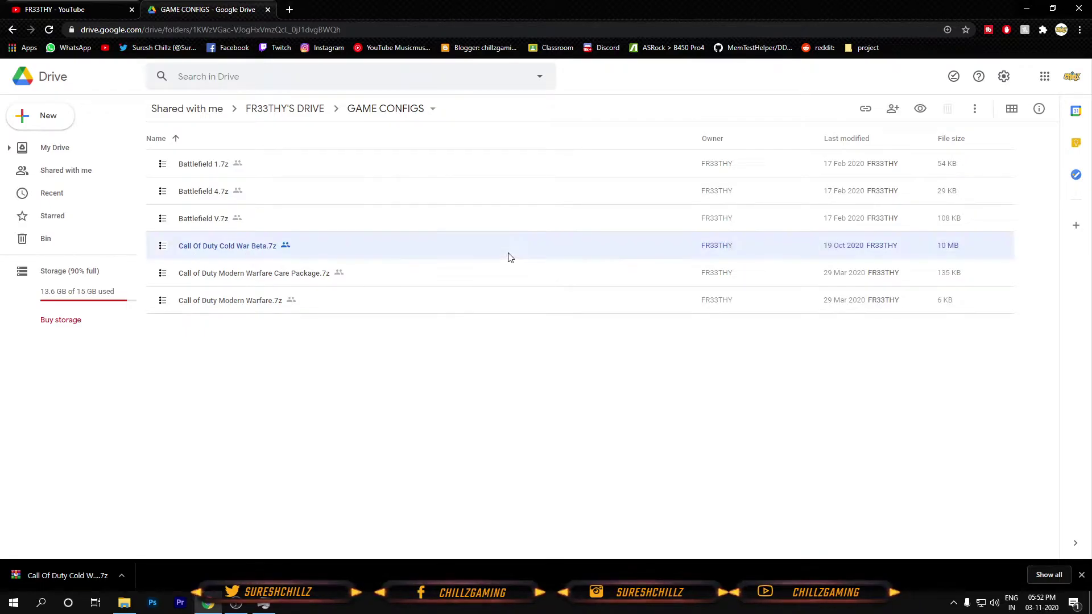
pyautogui.rightClick(508, 255)
pyautogui.click(274, 455)
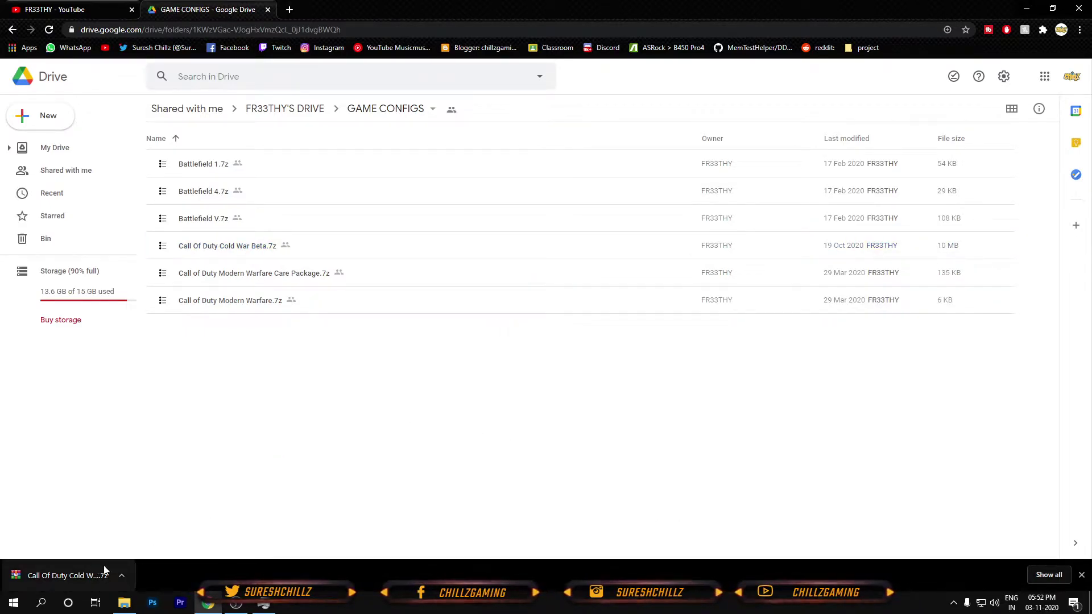
# - Show the downloaded Call Of Duty Cold War Beta archive in its Downloads folder in File Explorer
pyautogui.rightClick(83, 569)
pyautogui.click(131, 544)
pyautogui.rightClick(404, 394)
pyautogui.click(547, 378)
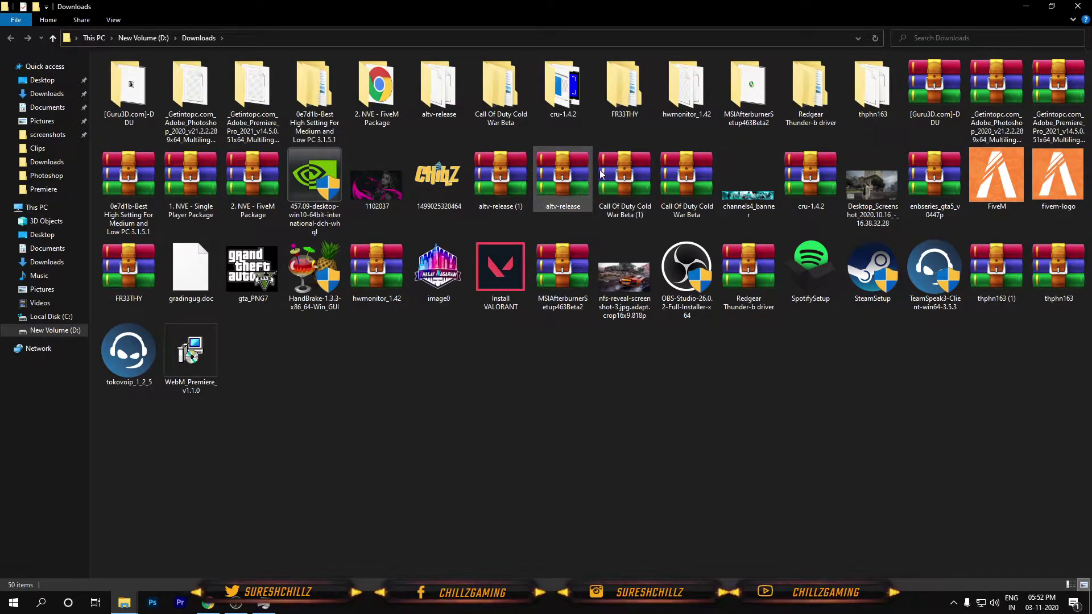
# - Open the 1 Pc Maintenance folder inside the FR33THY folder of the extracted Call Of Duty Cold War Beta folder
pyautogui.rightClick(637, 173)
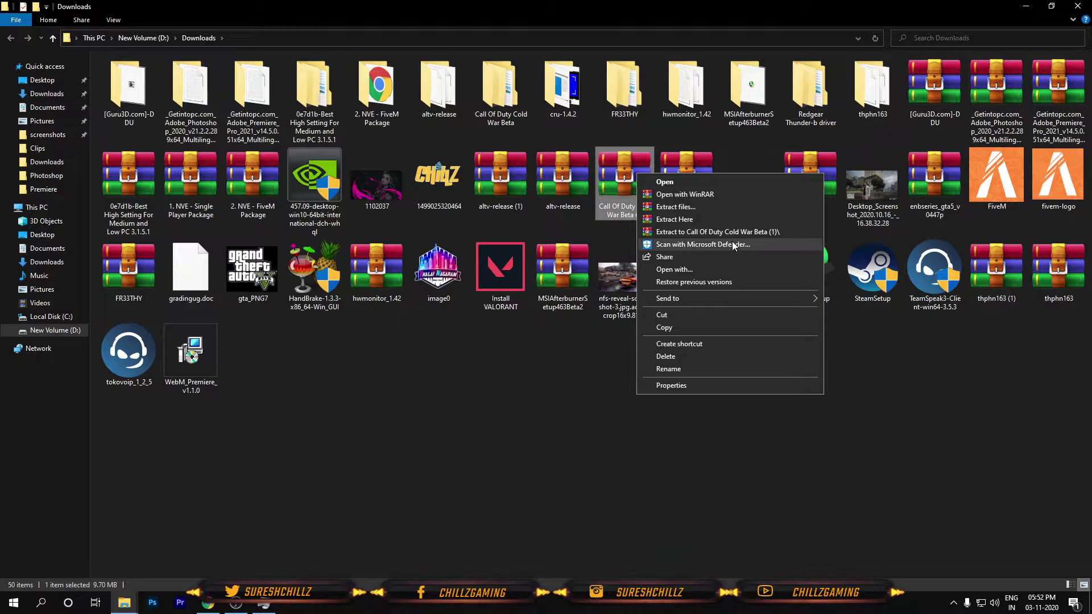
pyautogui.click(503, 101)
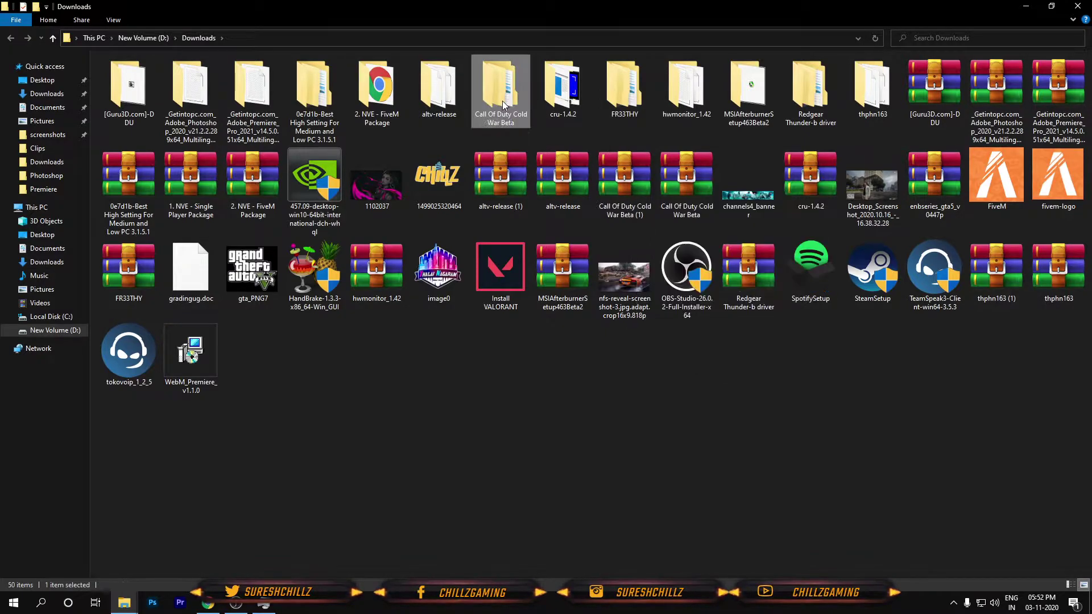
pyautogui.doubleClick(503, 100)
pyautogui.doubleClick(150, 79)
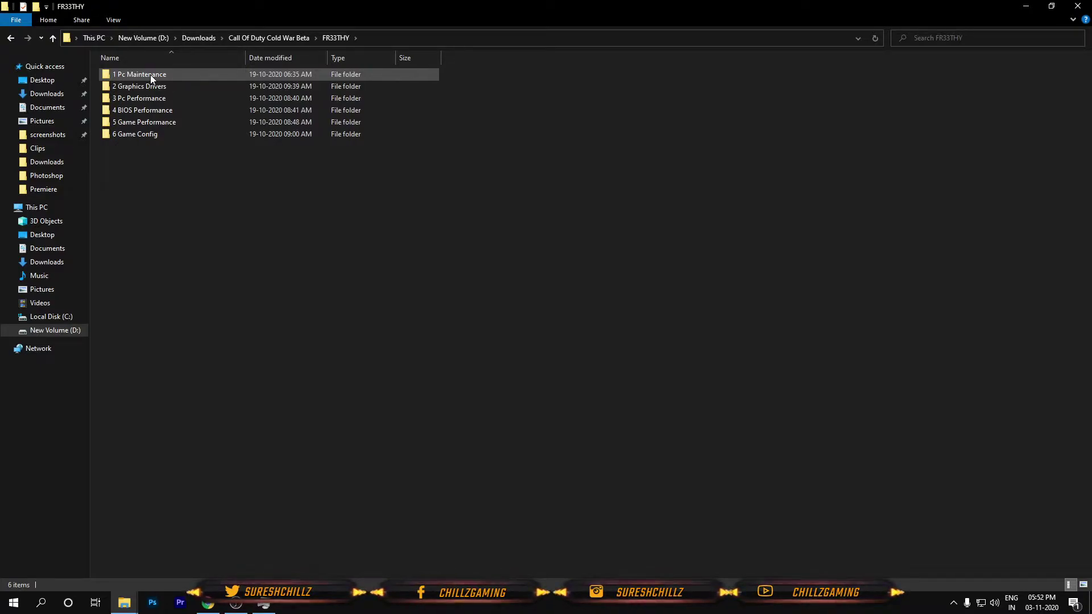
pyautogui.doubleClick(151, 77)
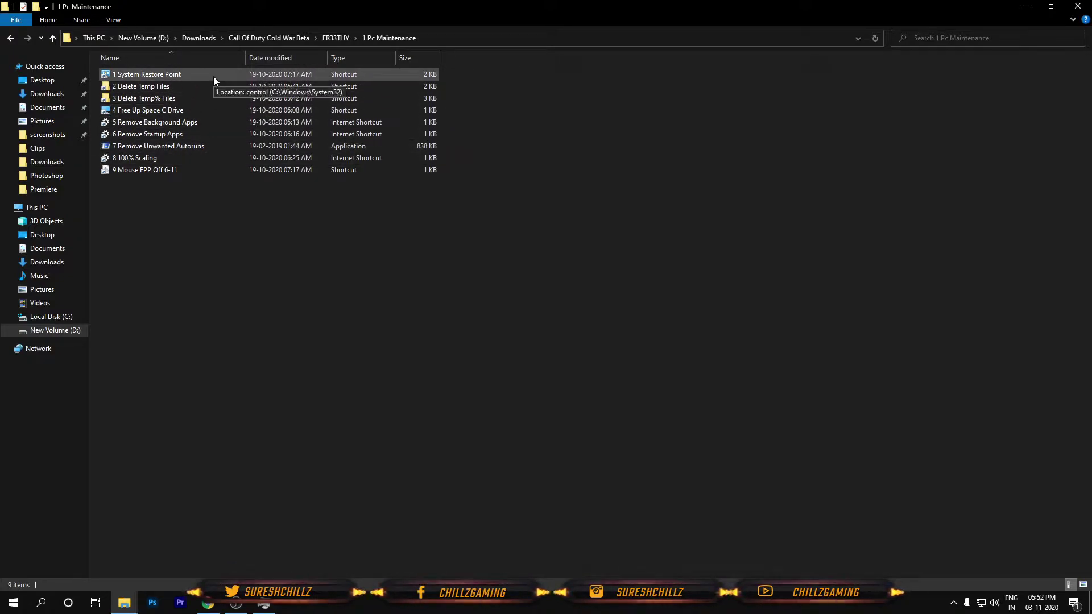
# - Check the Windows Temp and user Temp folders through the Delete Temp Files and Delete Temp% Files shortcuts, returning to 1 Pc Maintenance
pyautogui.doubleClick(196, 83)
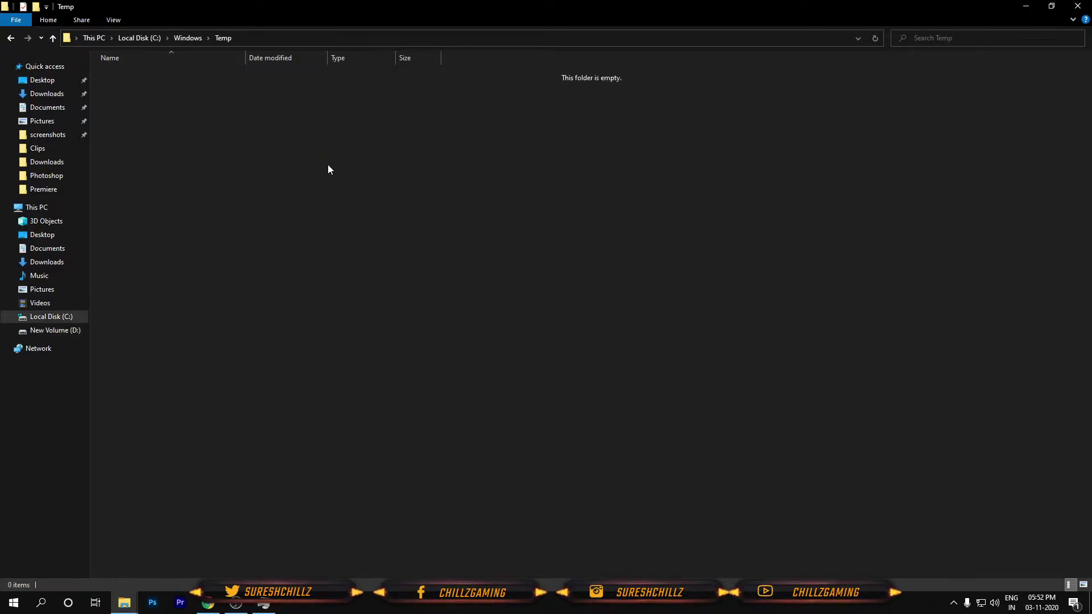
pyautogui.click(10, 37)
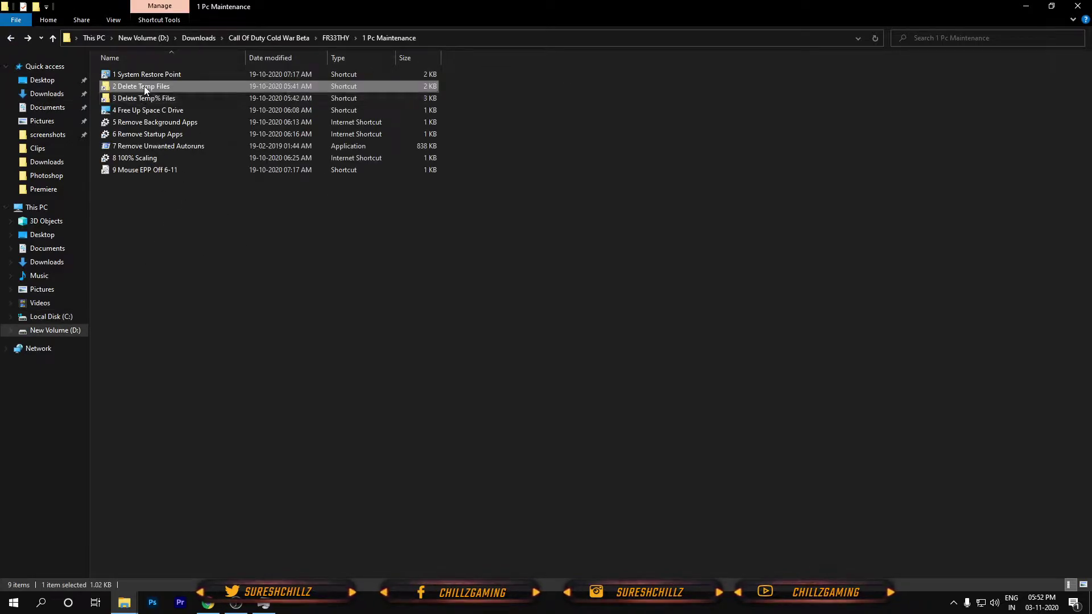
pyautogui.doubleClick(194, 85)
pyautogui.click(11, 38)
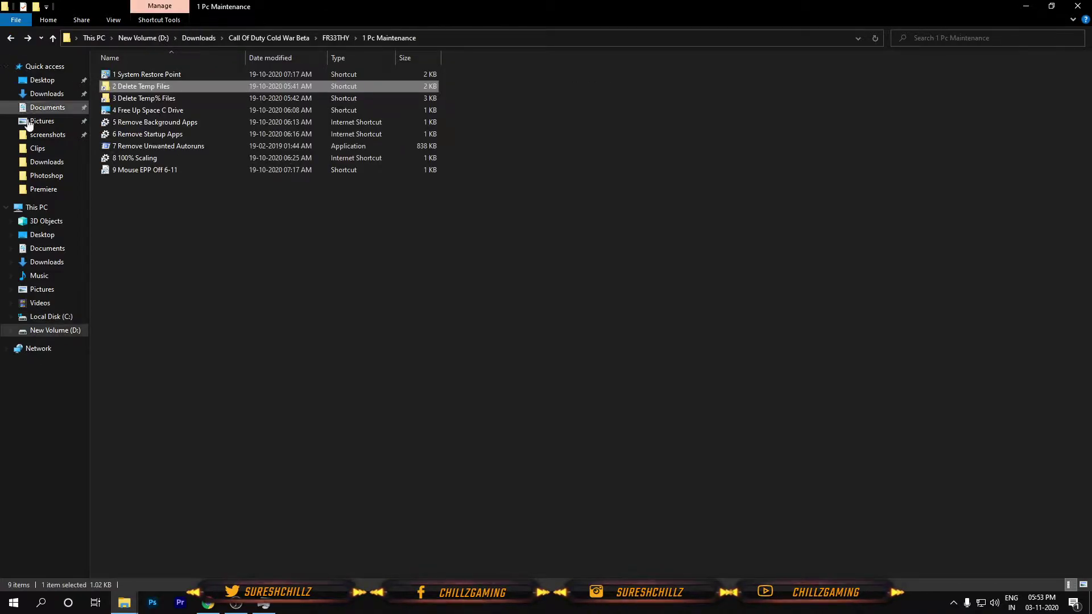
pyautogui.doubleClick(152, 99)
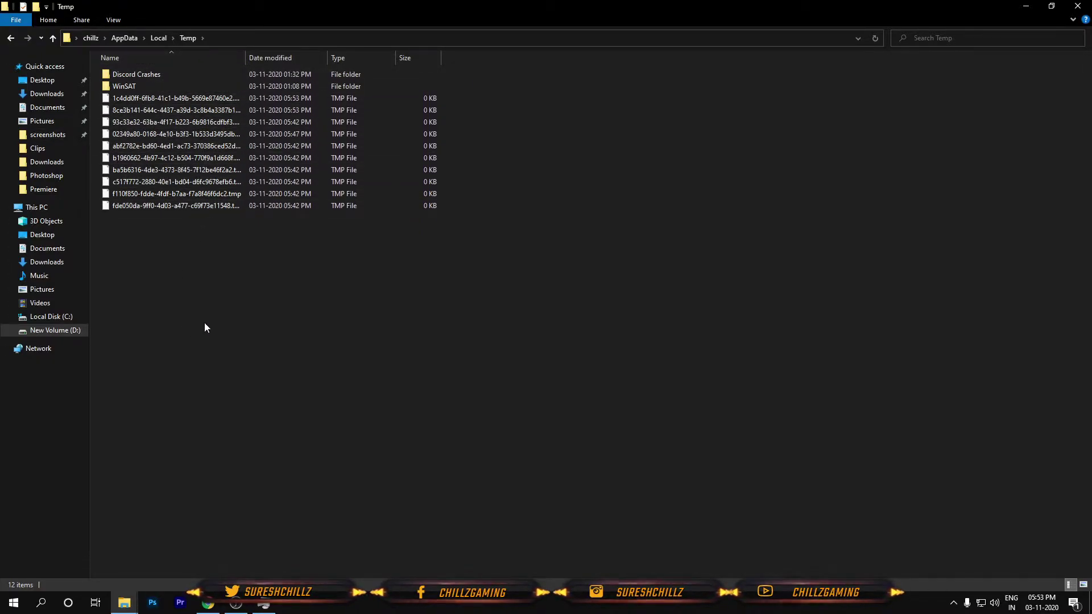
pyautogui.click(17, 37)
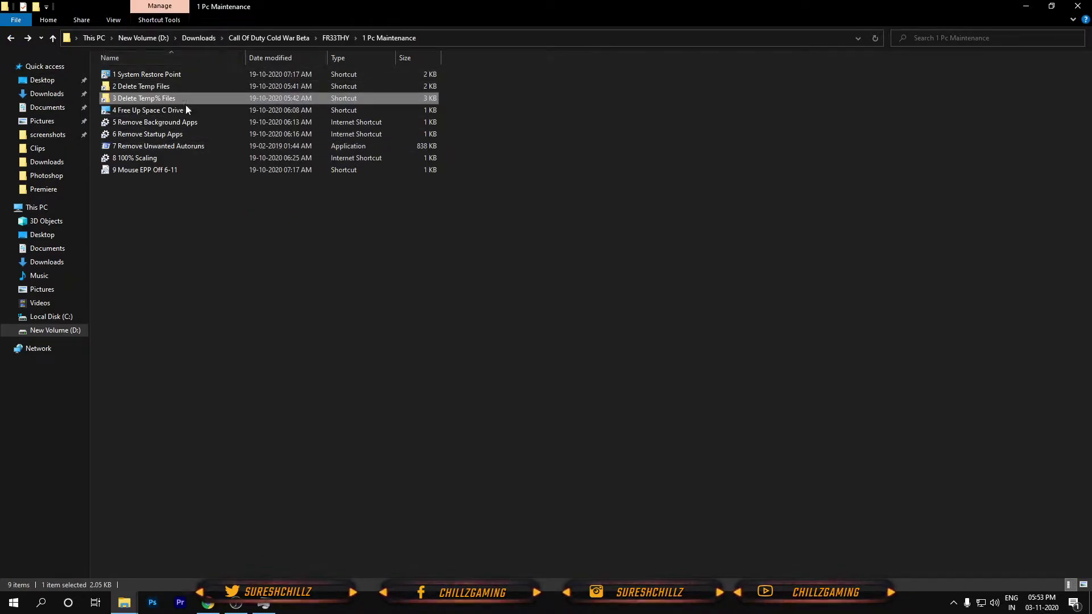
# - Review the background apps and startup apps settings through the Remove Background Apps and Remove Startup Apps shortcuts, then close Settings
pyautogui.click(165, 123)
pyautogui.doubleClick(165, 123)
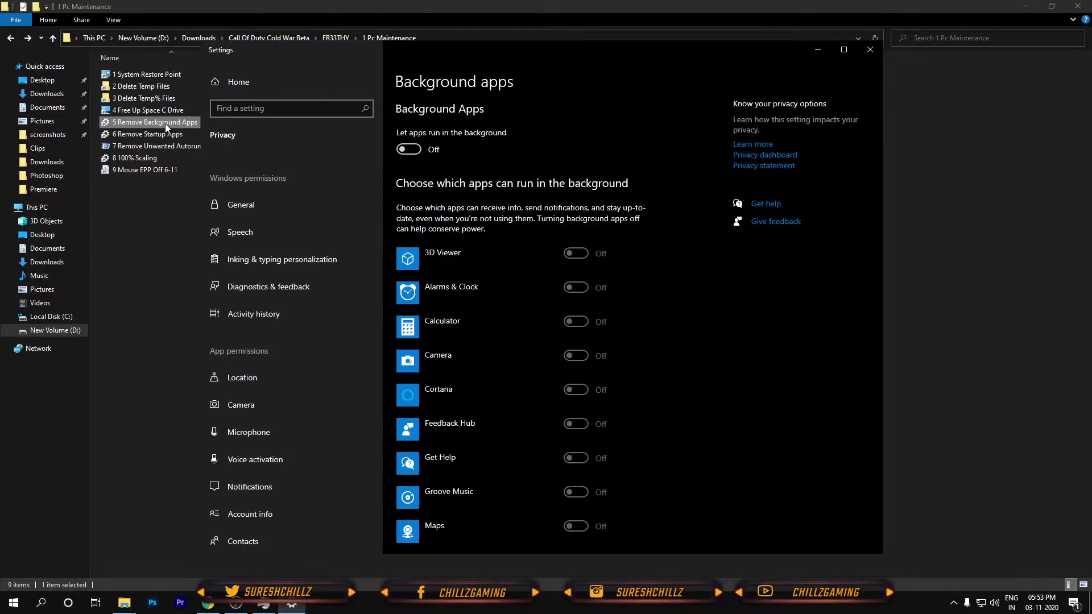
pyautogui.click(152, 220)
pyautogui.doubleClick(194, 137)
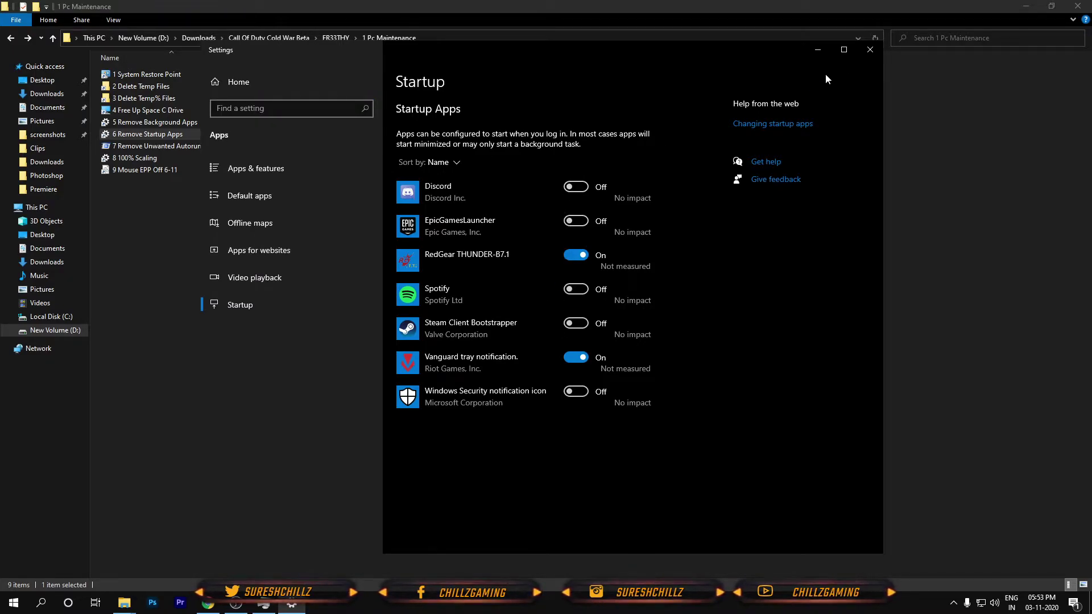
pyautogui.click(875, 52)
# - Check the display scaling and the mouse pointer precision option through the 100% Scaling and Mouse EPP Off shortcuts, closing each window
pyautogui.click(180, 158)
pyautogui.doubleClick(179, 158)
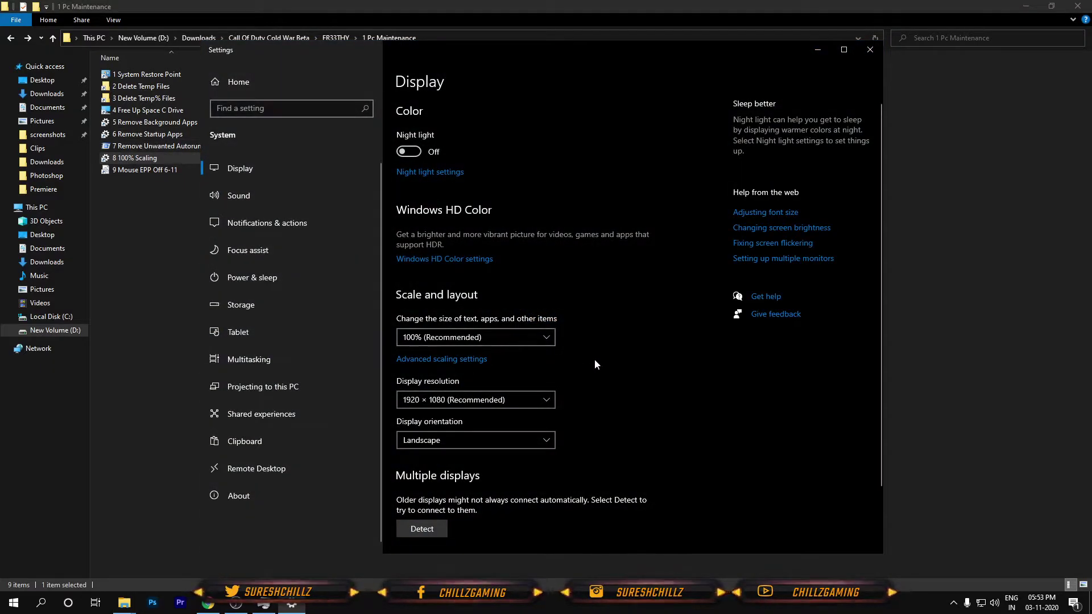
pyautogui.click(869, 52)
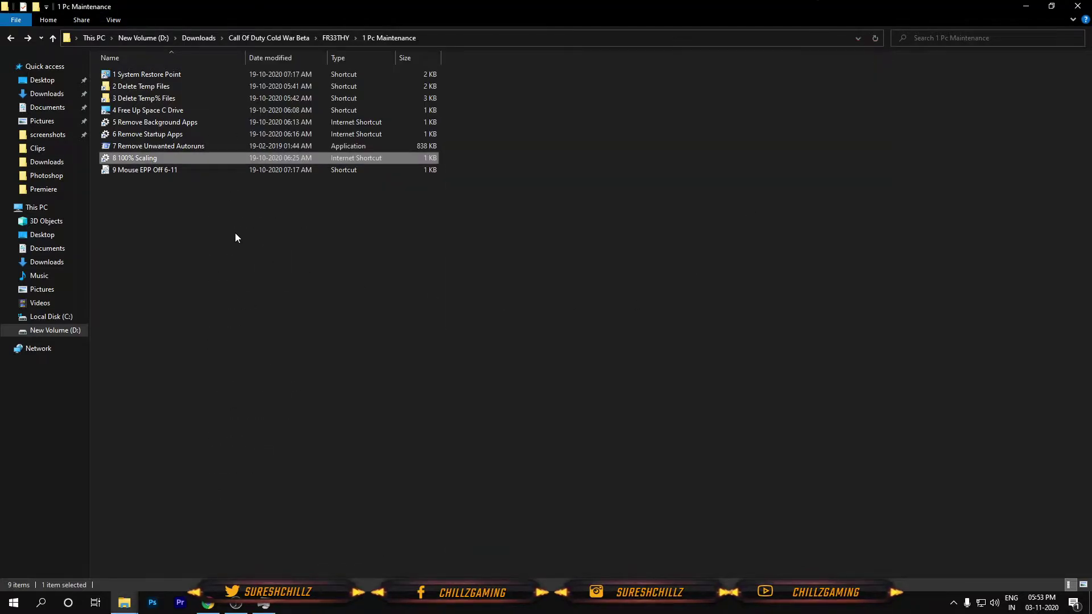
pyautogui.doubleClick(157, 172)
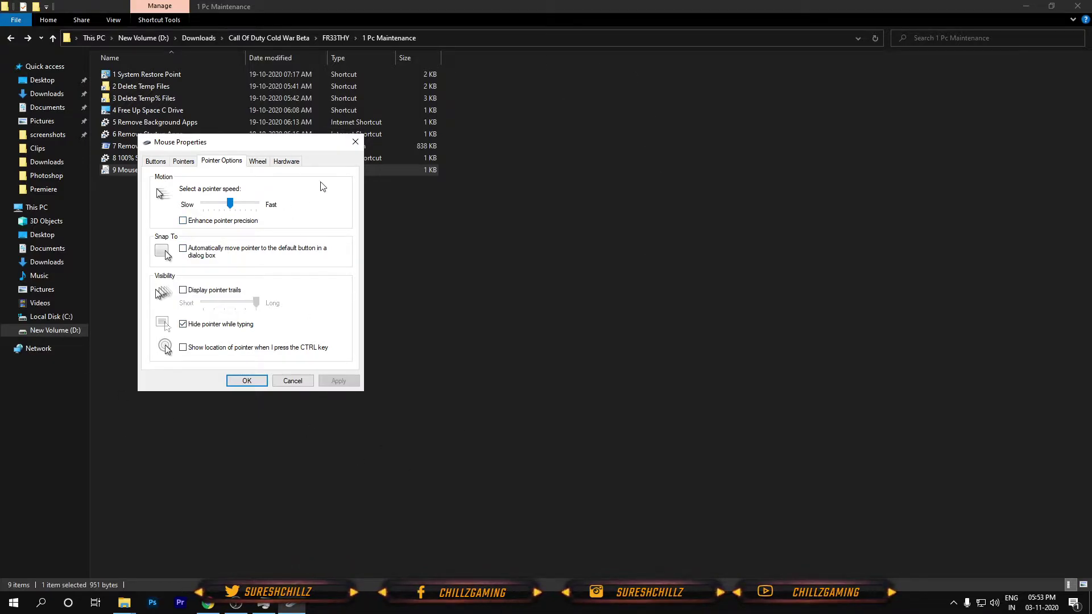
pyautogui.click(354, 146)
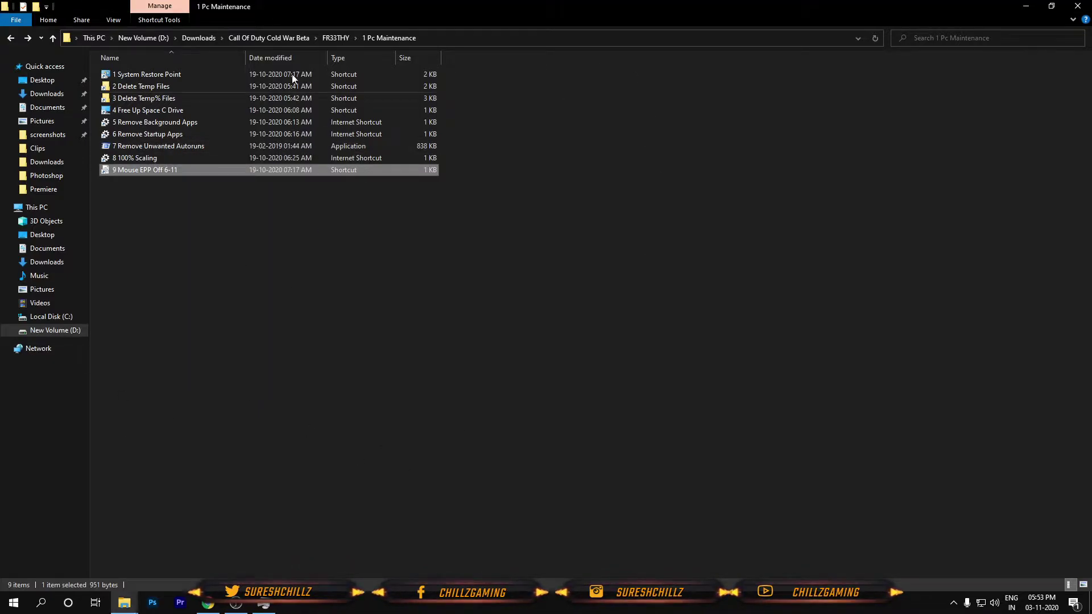
# - Open the Display Driver Uninstaller page from the 2 Graphics Drivers folder and view its download mirrors
pyautogui.click(328, 39)
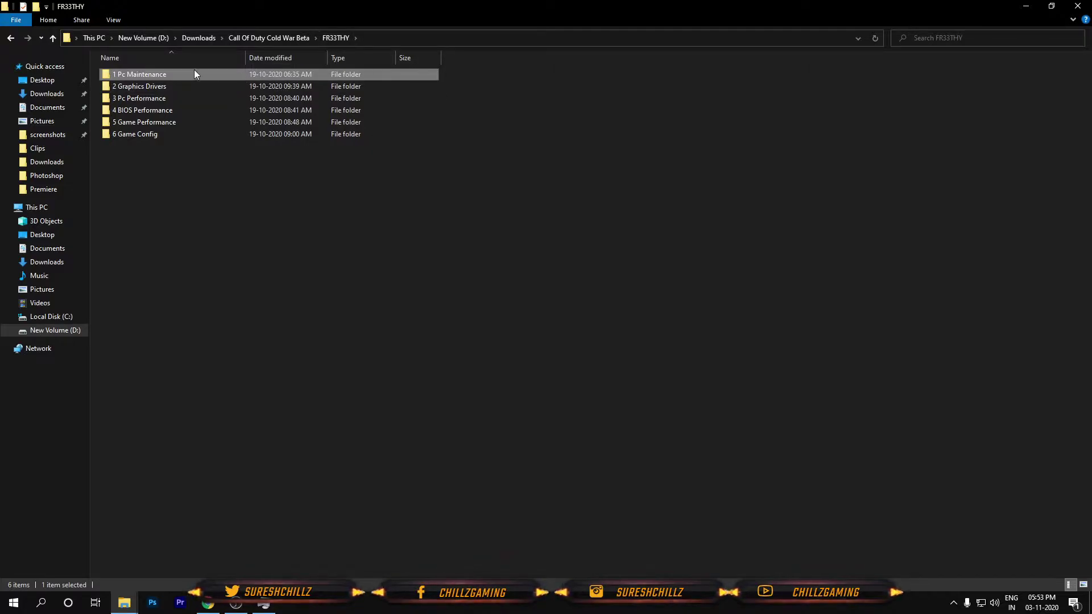
pyautogui.doubleClick(188, 86)
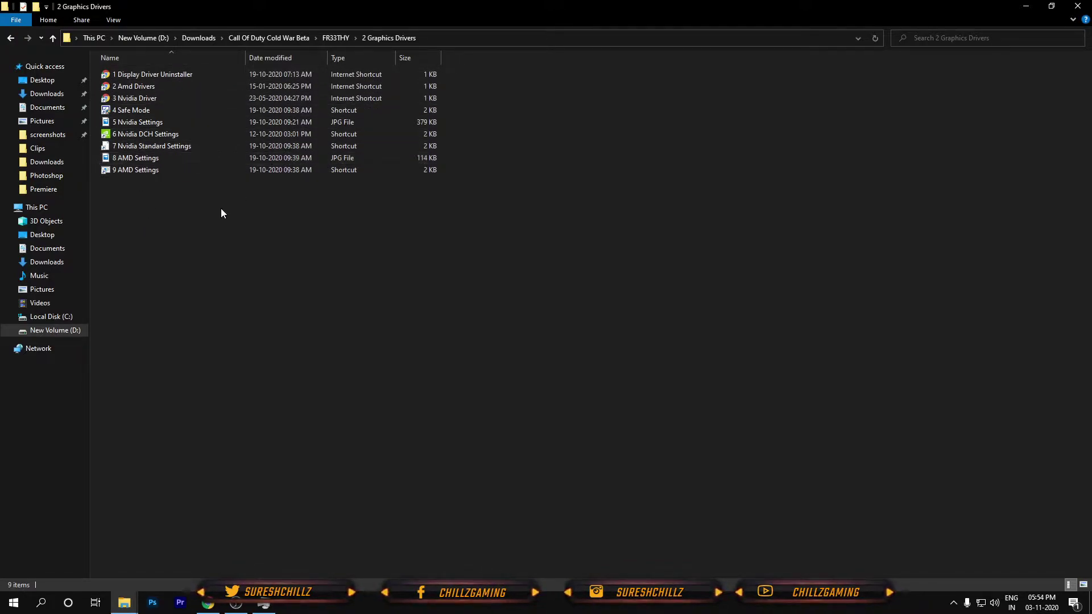
pyautogui.click(336, 38)
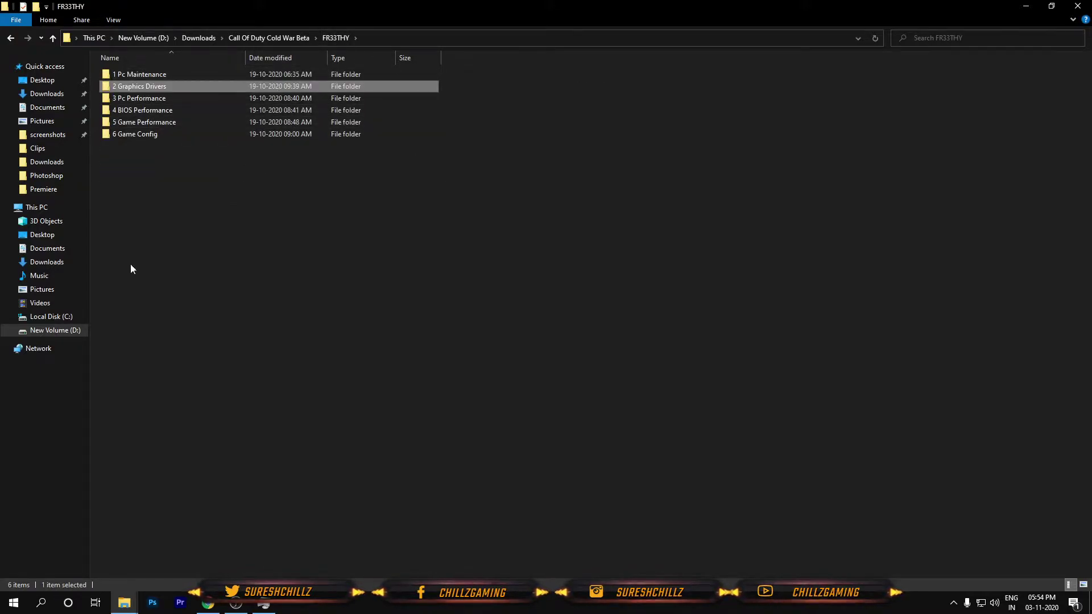
pyautogui.doubleClick(167, 88)
pyautogui.doubleClick(165, 74)
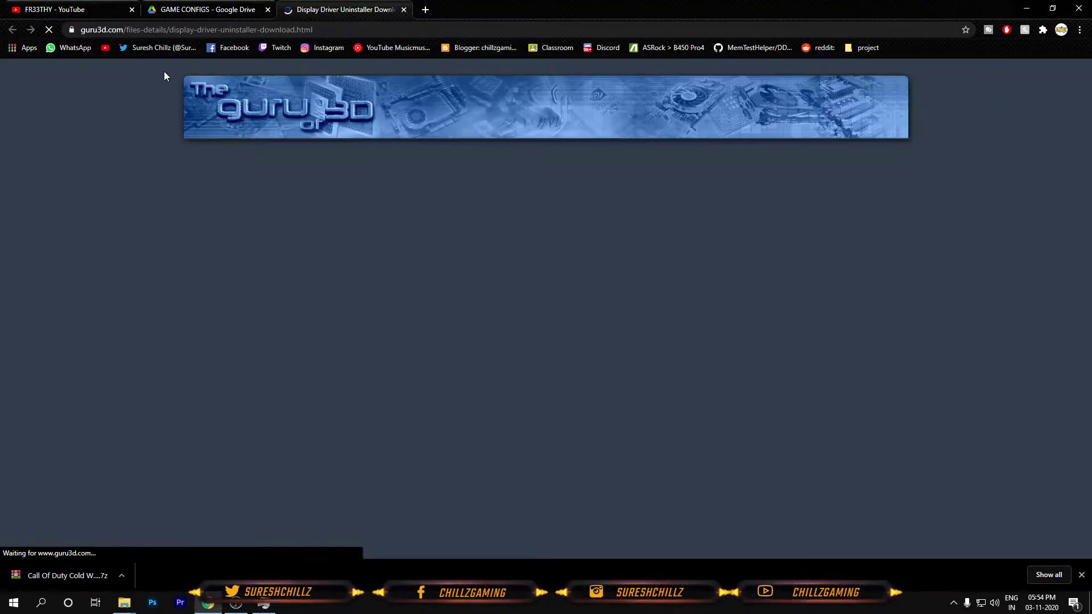
pyautogui.scroll(-20, 293, 307)
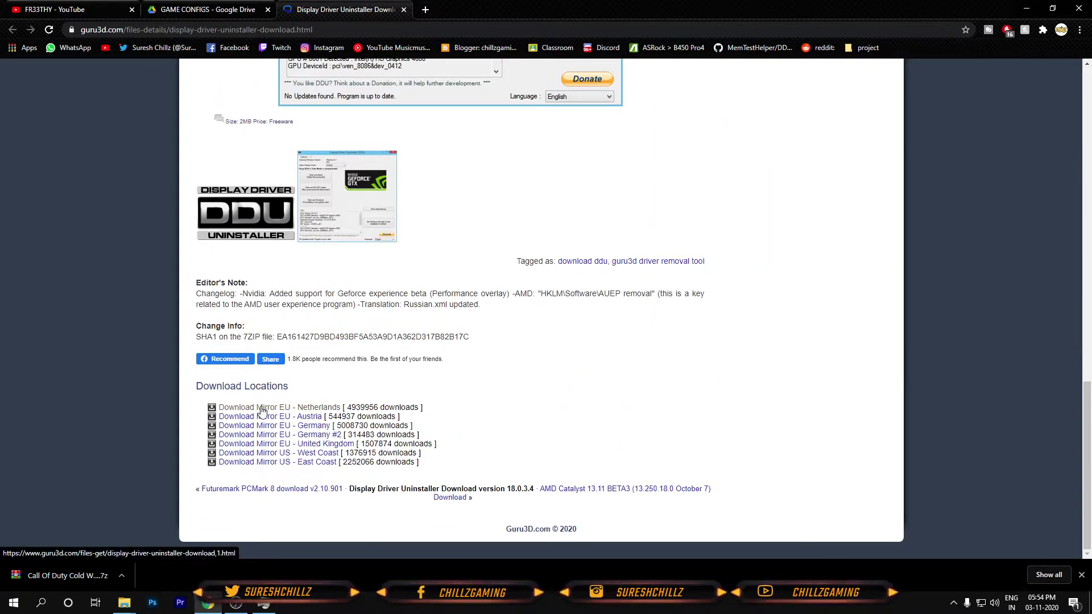
# - Switch back to File Explorer, go up to the Downloads folder and look inside the [Guru3D.com]-DDU folder
pyautogui.click(124, 603)
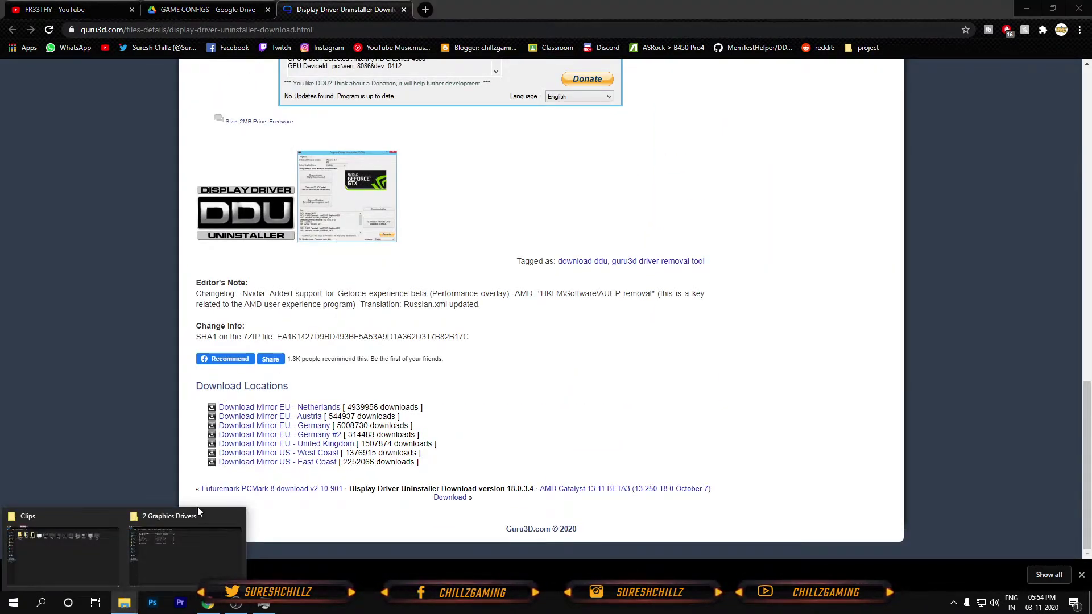
pyautogui.click(173, 545)
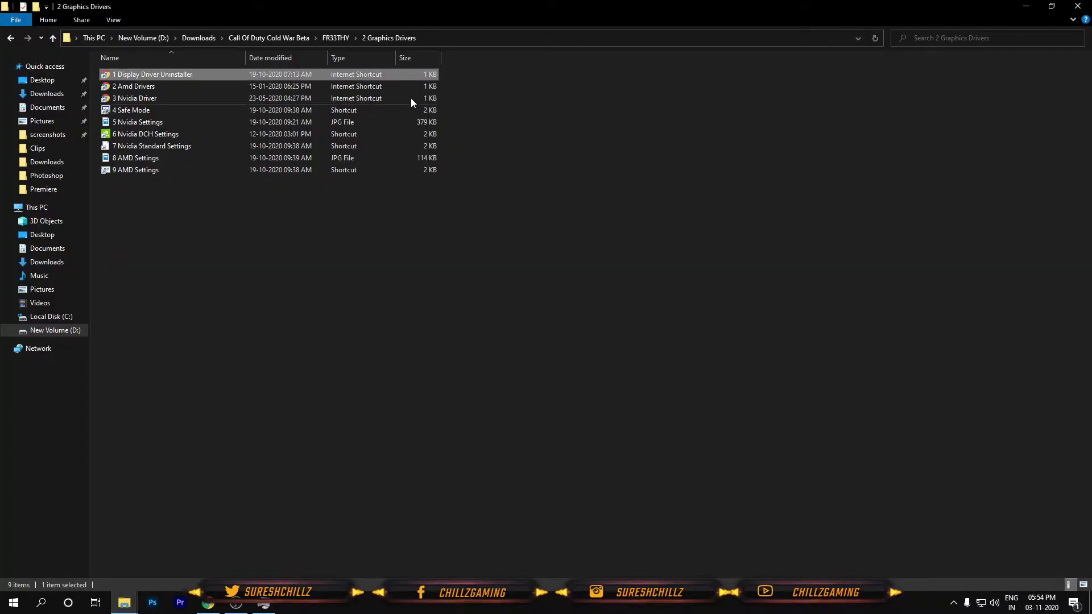
pyautogui.click(330, 40)
pyautogui.click(265, 39)
pyautogui.click(205, 38)
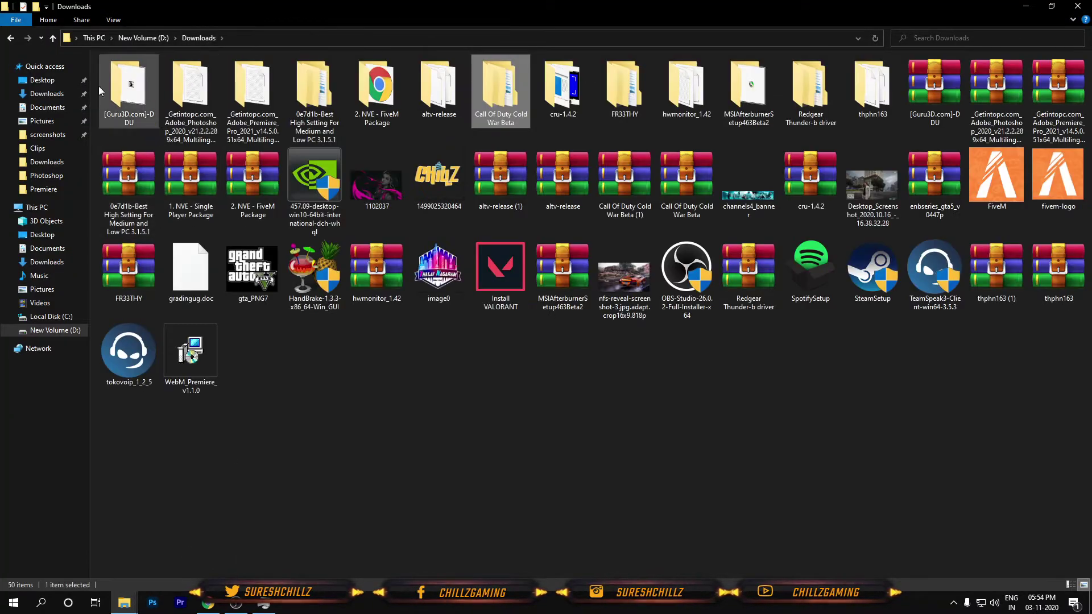
pyautogui.doubleClick(129, 81)
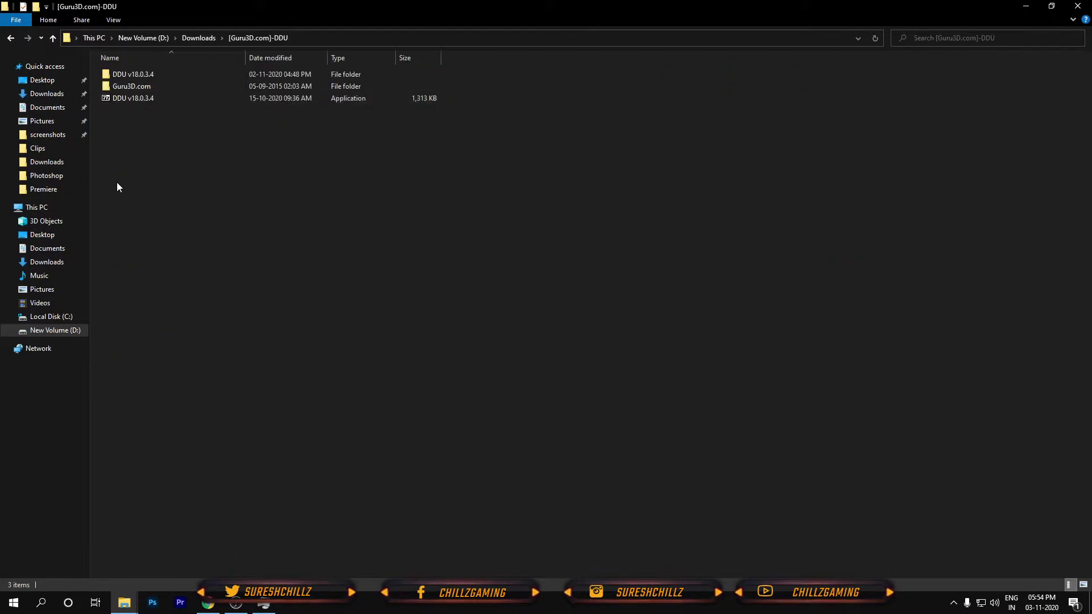
pyautogui.click(206, 38)
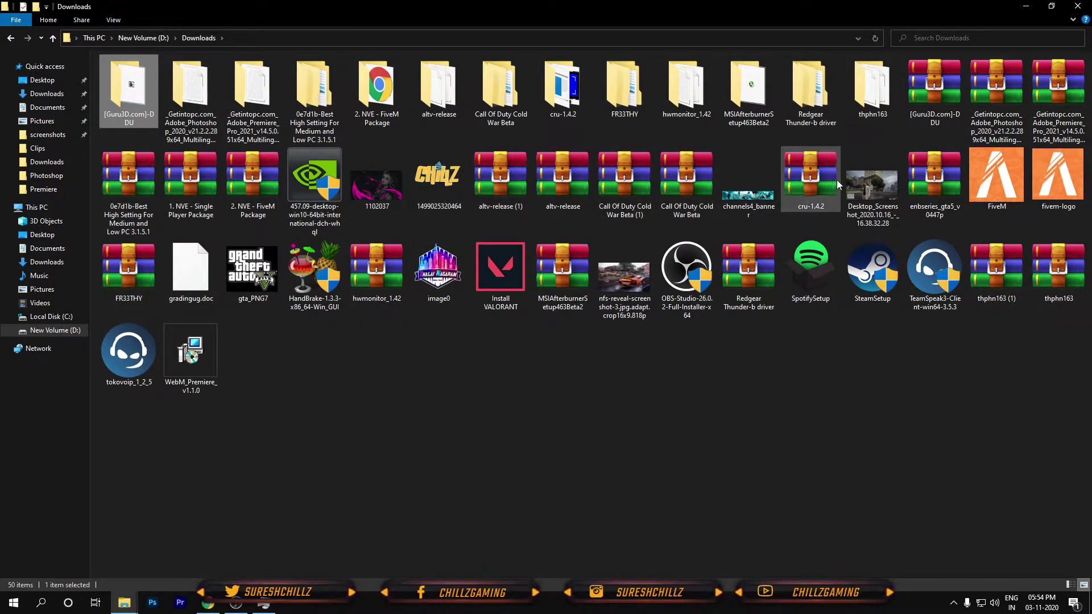
# - Extract the [Guru3D.com]-DDU archive in Downloads to the [Guru3D.com]-DDU folder
pyautogui.click(913, 102)
pyautogui.rightClick(936, 97)
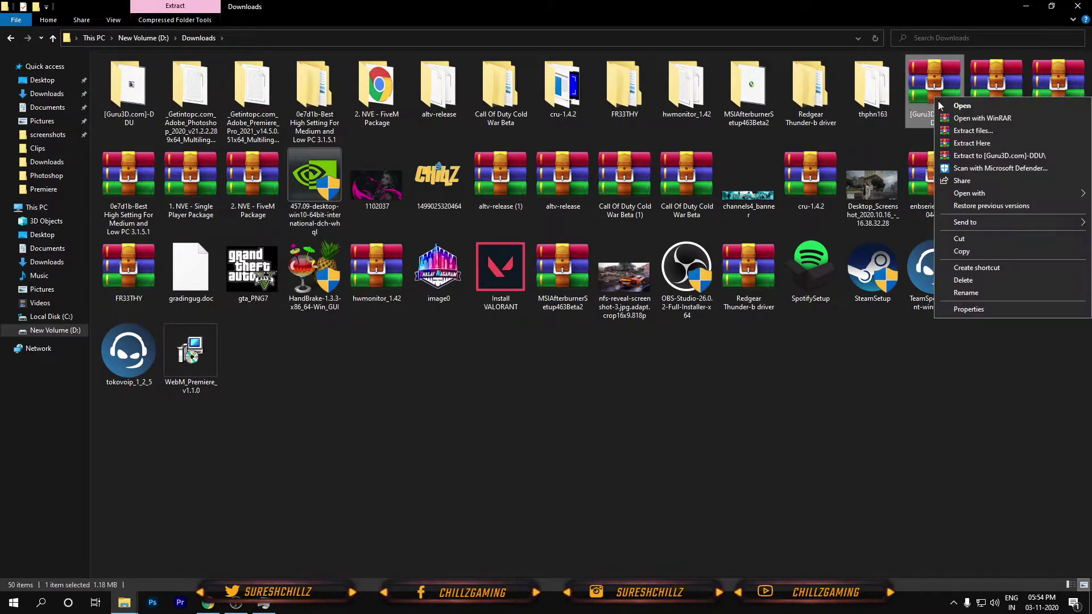
pyautogui.click(1000, 156)
# - Launch the Display Driver Uninstaller application from the DDU v18.0.3.4 folder inside [Guru3D.com]-DDU
pyautogui.doubleClick(110, 97)
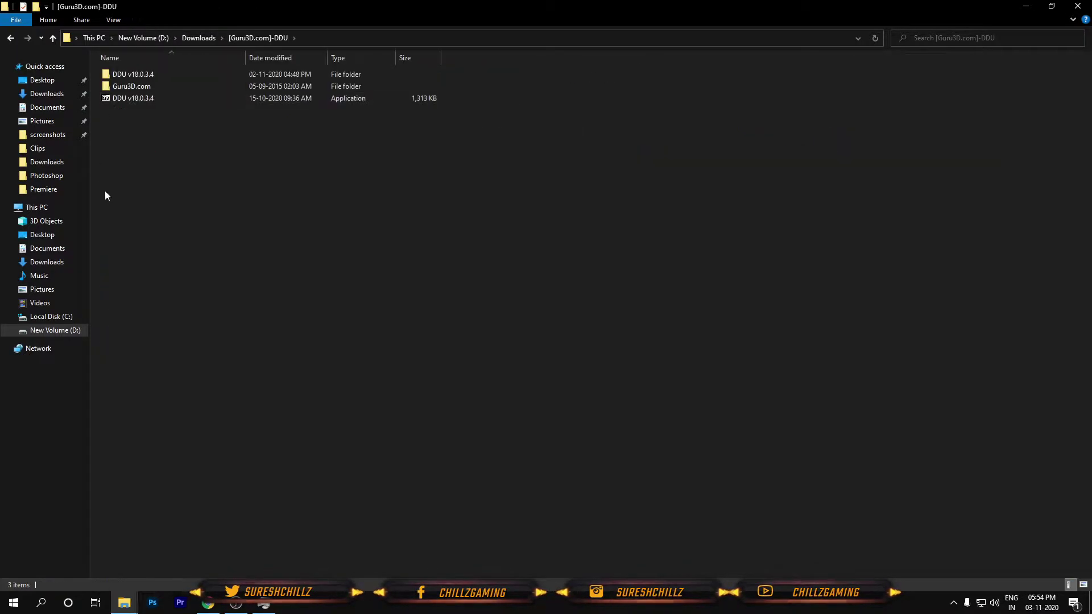
pyautogui.doubleClick(132, 73)
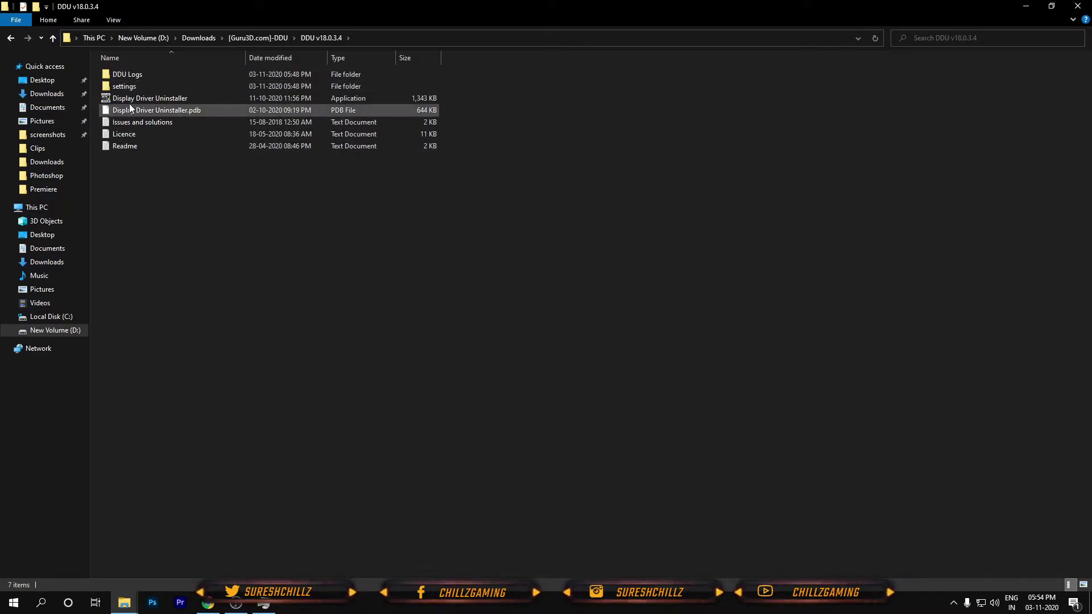
pyautogui.doubleClick(161, 99)
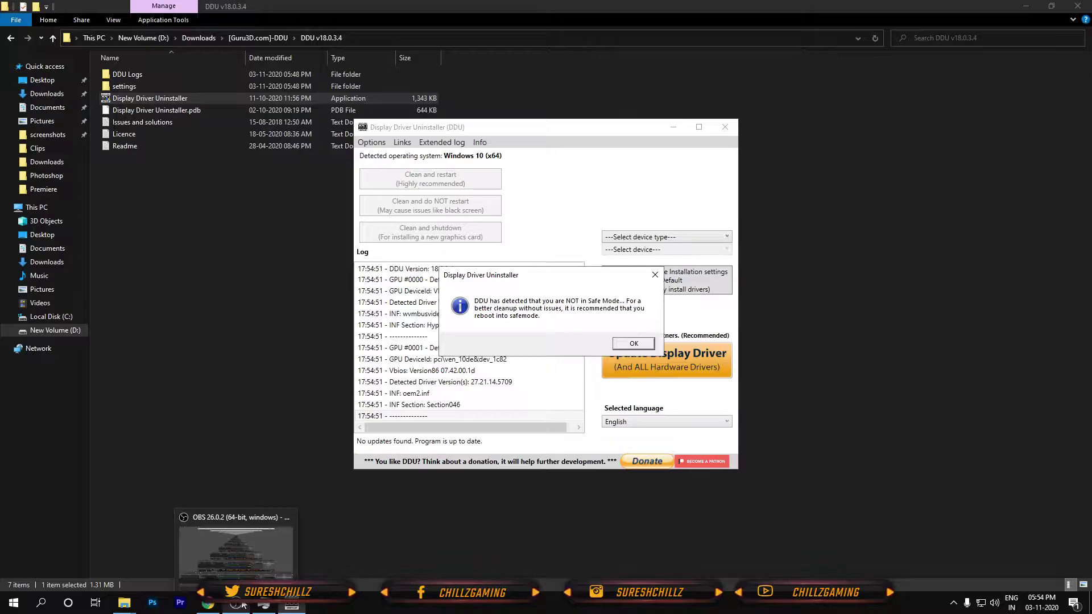
pyautogui.click(238, 606)
pyautogui.click(246, 608)
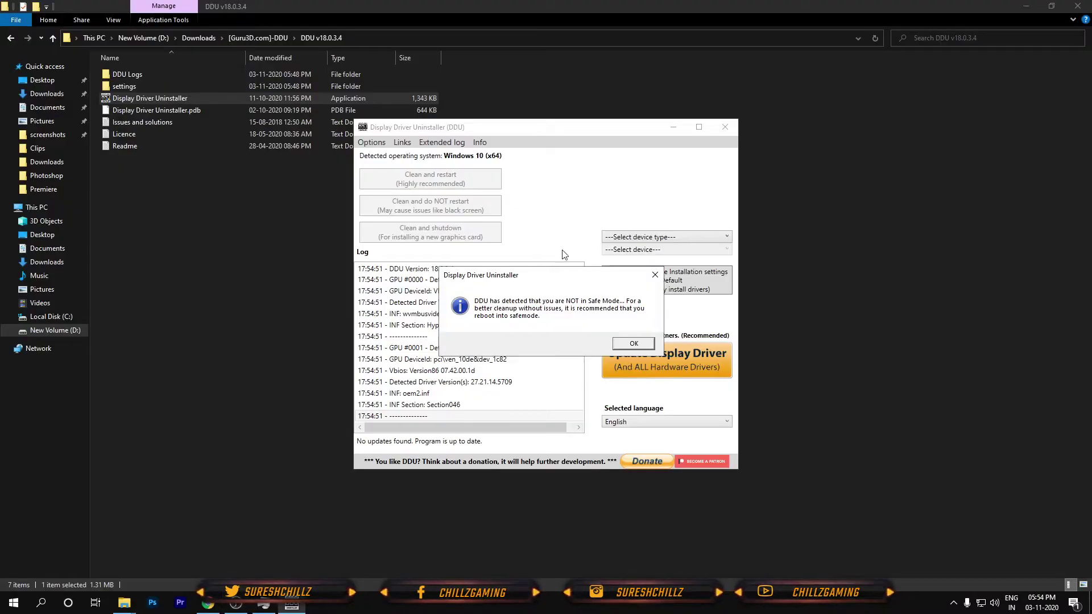
# - Dismiss the Safe Mode notice and set the DDU device type to GPU and the device to NVIDIA
pyautogui.click(639, 346)
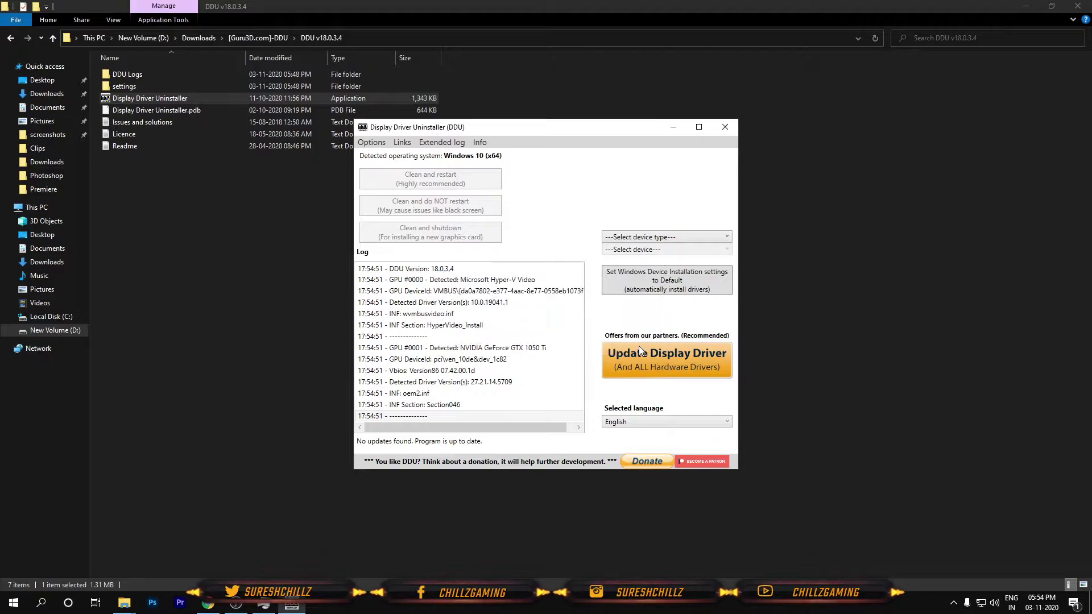
pyautogui.click(680, 237)
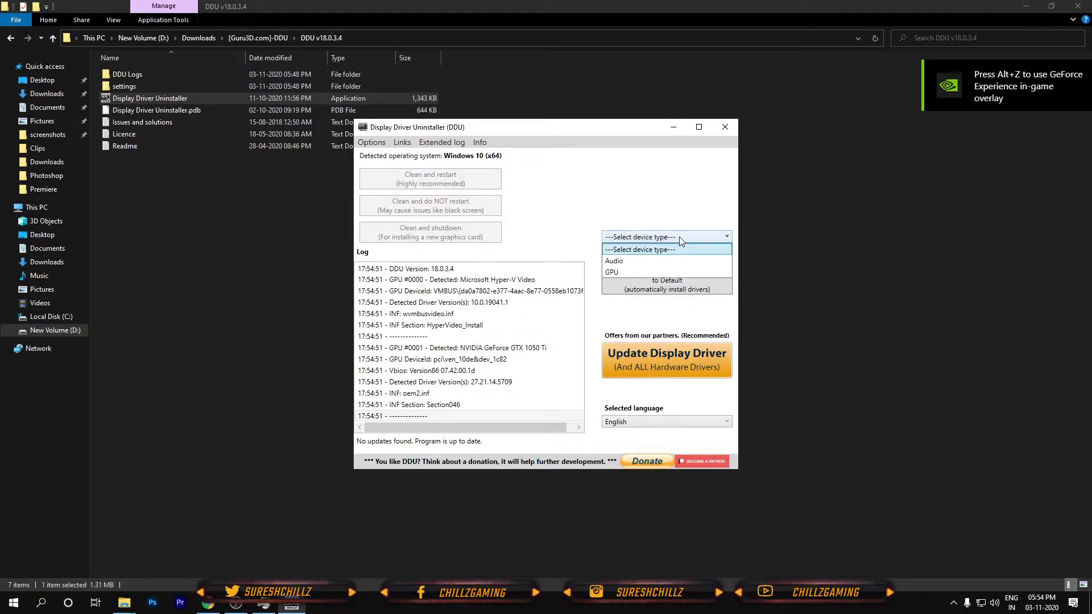
pyautogui.click(669, 272)
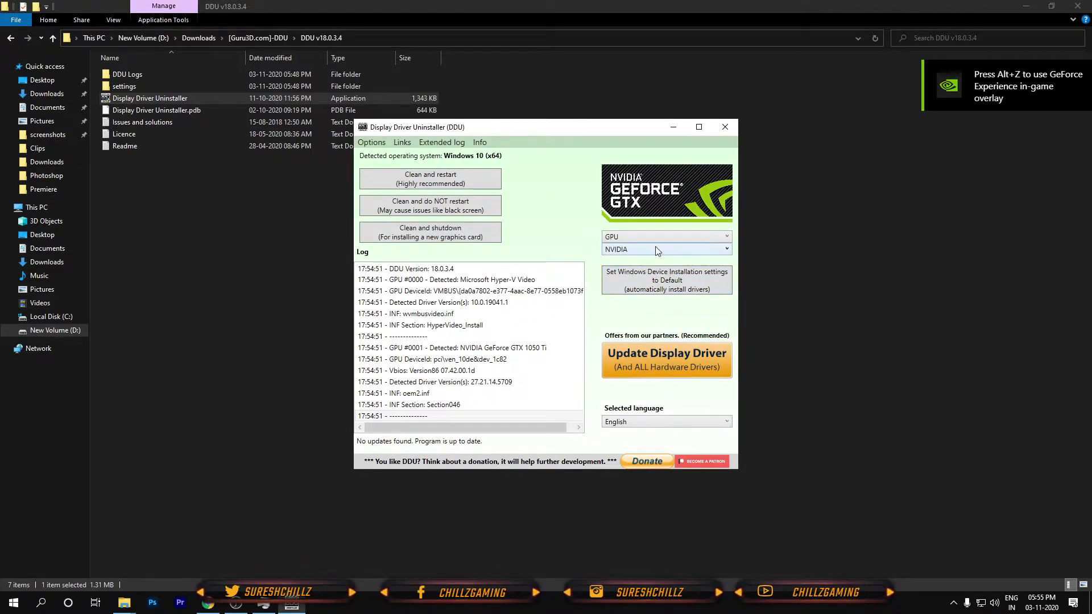
pyautogui.click(654, 248)
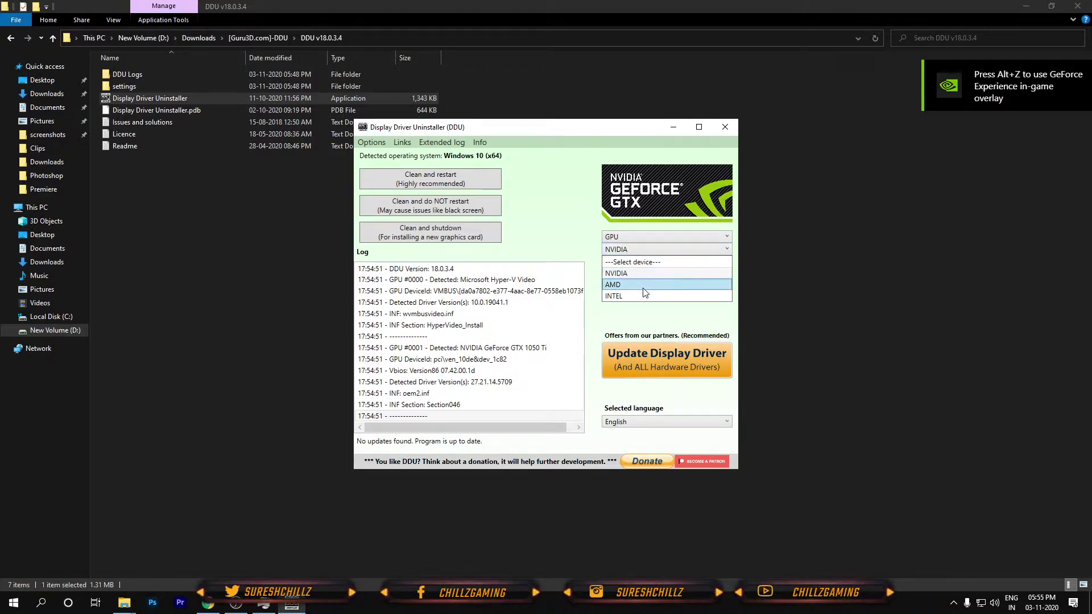
pyautogui.click(636, 274)
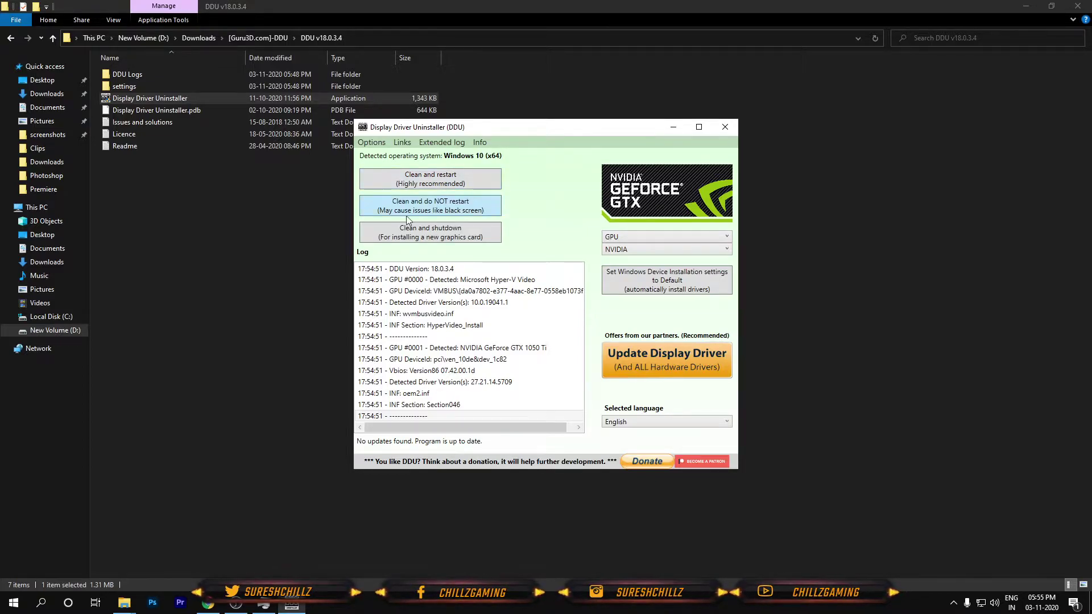
# - Minimize Display Driver Uninstaller and select the 457.09 desktop win10 64bit NVIDIA driver installer in the Downloads folder
pyautogui.click(673, 128)
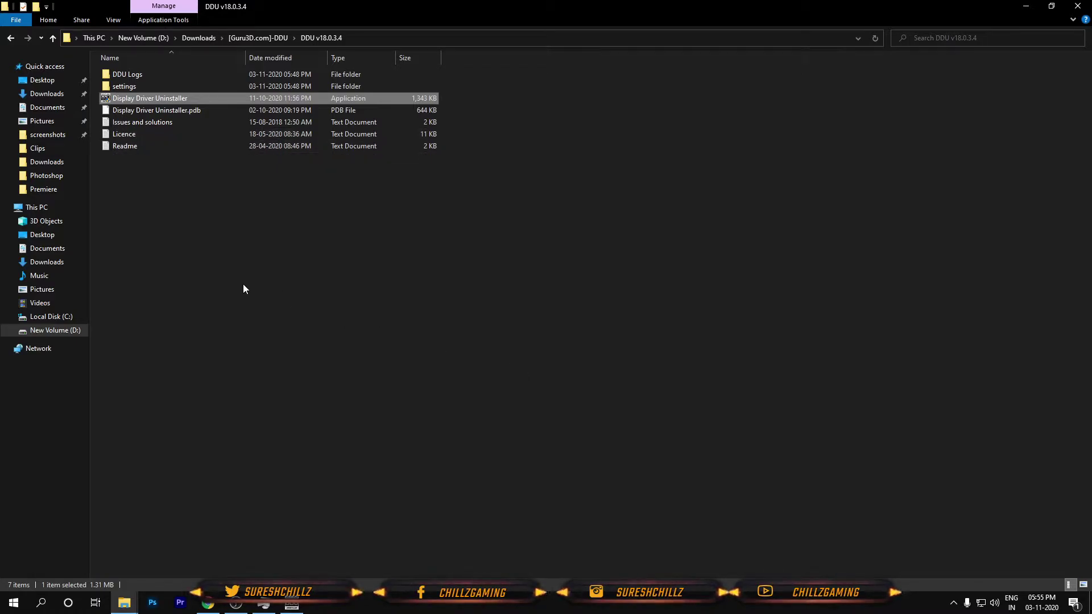
pyautogui.click(190, 40)
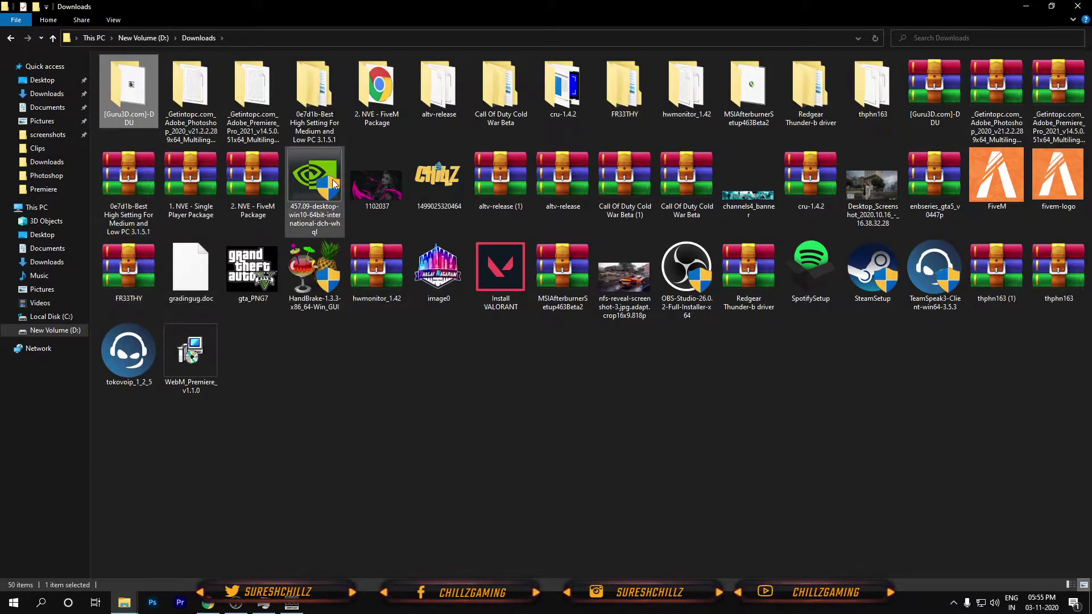
pyautogui.click(293, 225)
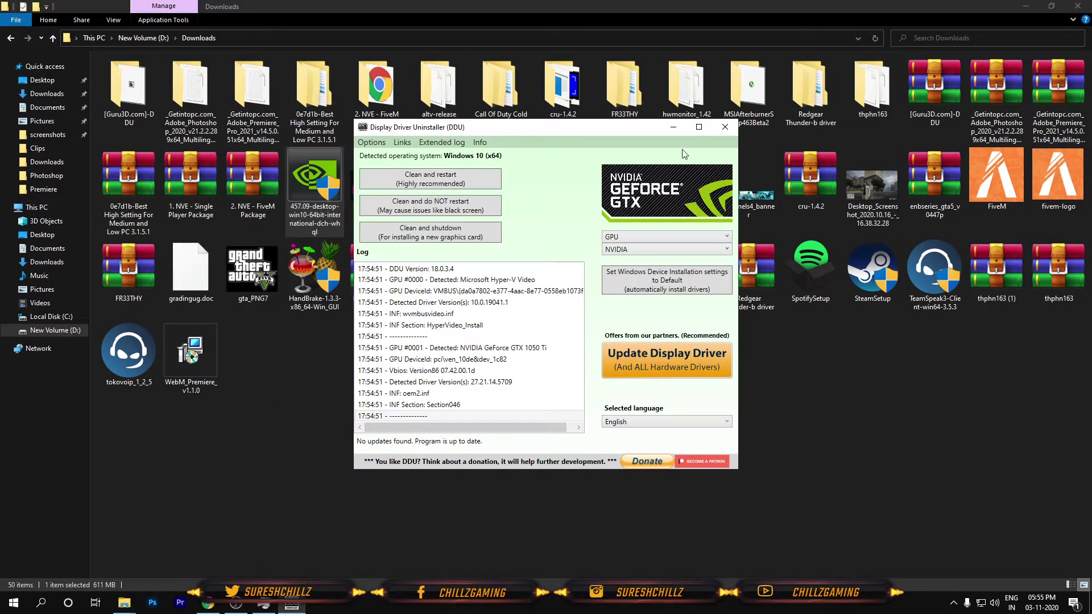
# - Close Display Driver Uninstaller, minimize the File Explorer and browser windows, and open NVIDIA Control Panel from the desktop
pyautogui.click(724, 127)
pyautogui.click(1026, 7)
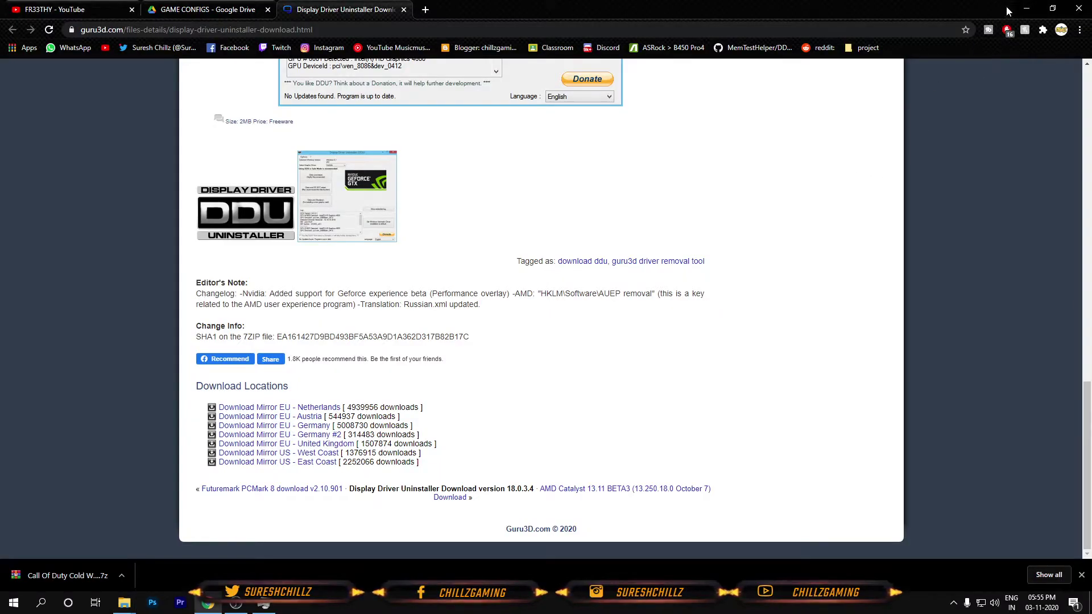
pyautogui.click(1026, 9)
pyautogui.rightClick(484, 214)
pyautogui.click(545, 310)
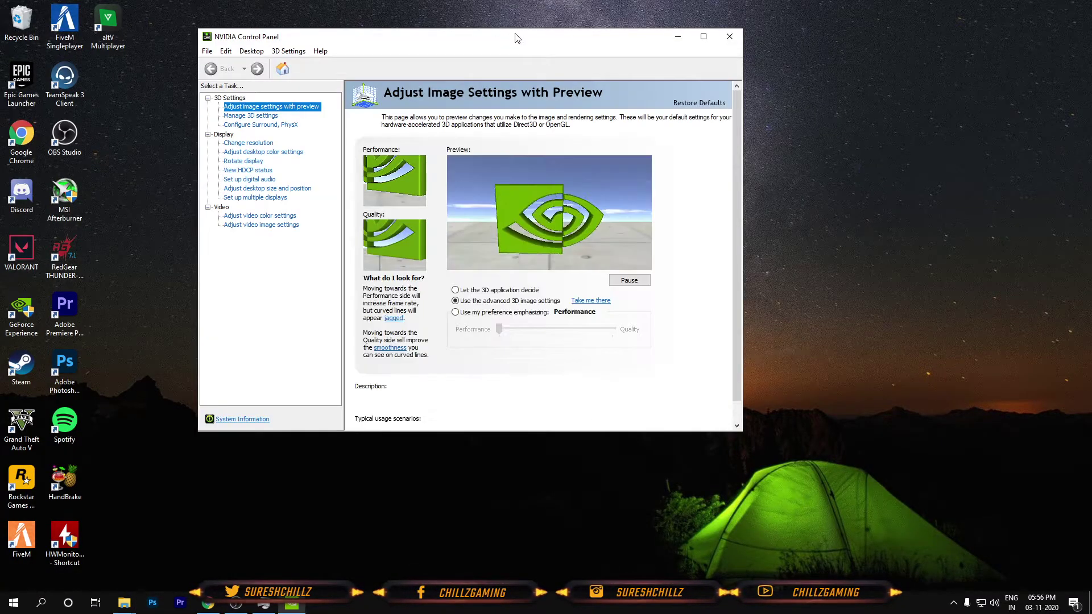
pyautogui.moveTo(517, 38); pyautogui.dragTo(571, 74)
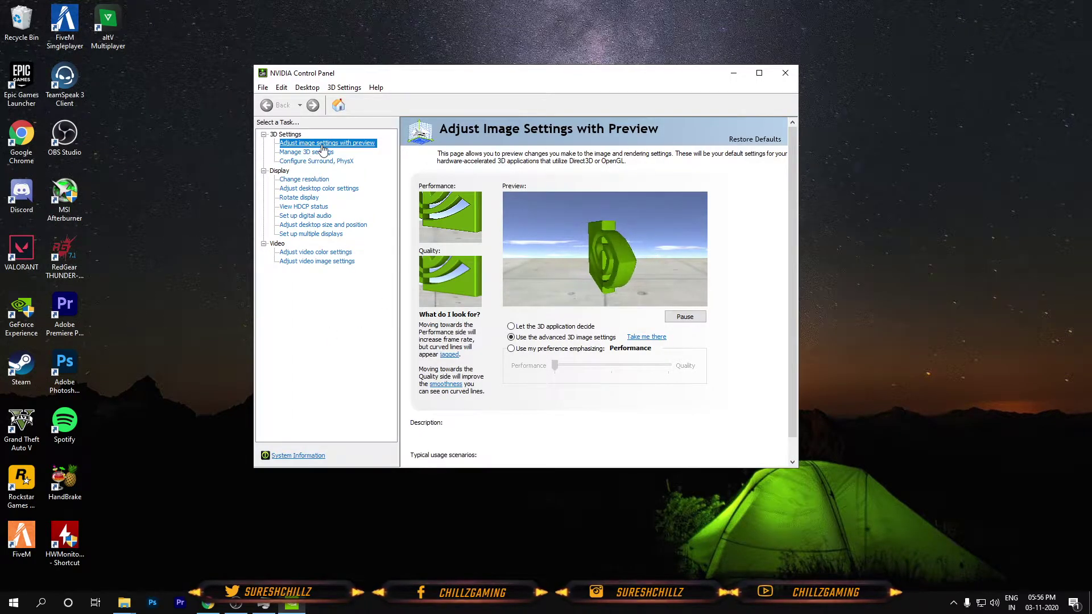
# - Choose "Use the advanced 3D image settings" and review the full list of global settings under Manage 3D Settings
pyautogui.click(512, 349)
pyautogui.click(512, 337)
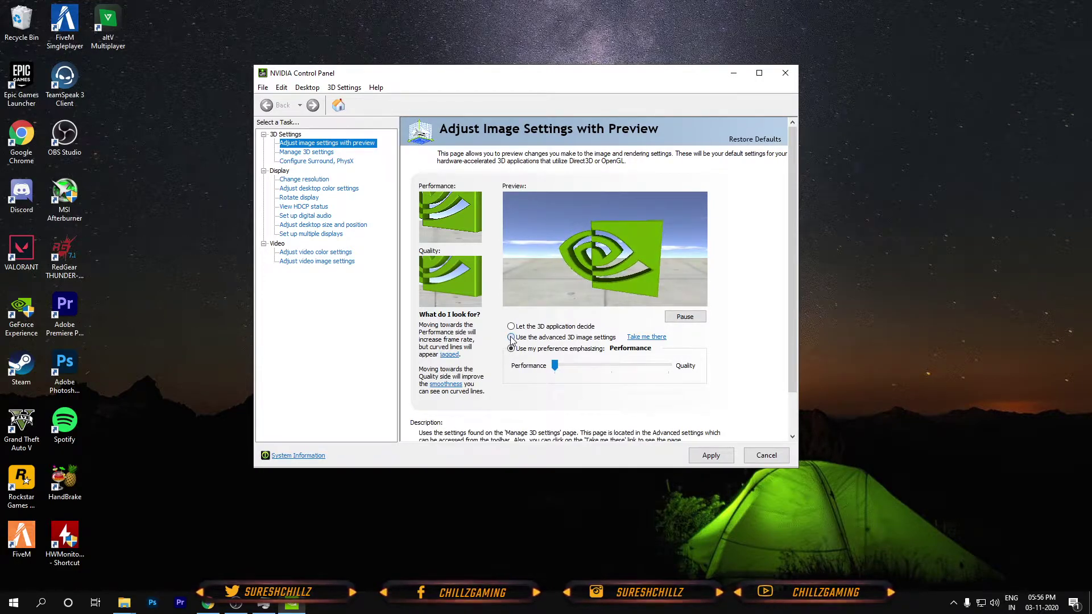
pyautogui.click(654, 337)
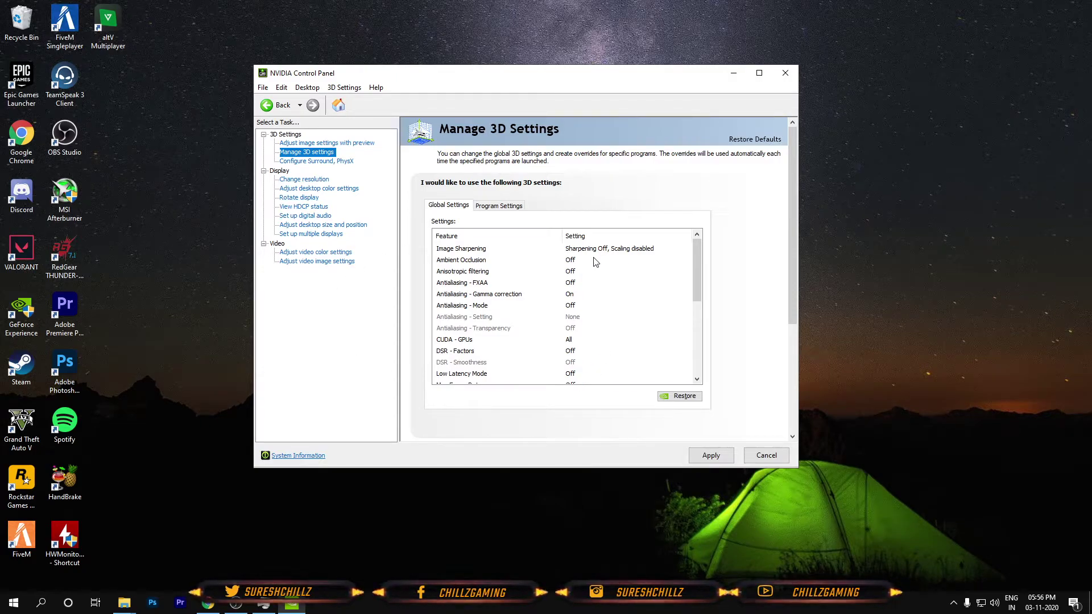
pyautogui.moveTo(697, 247); pyautogui.dragTo(692, 329)
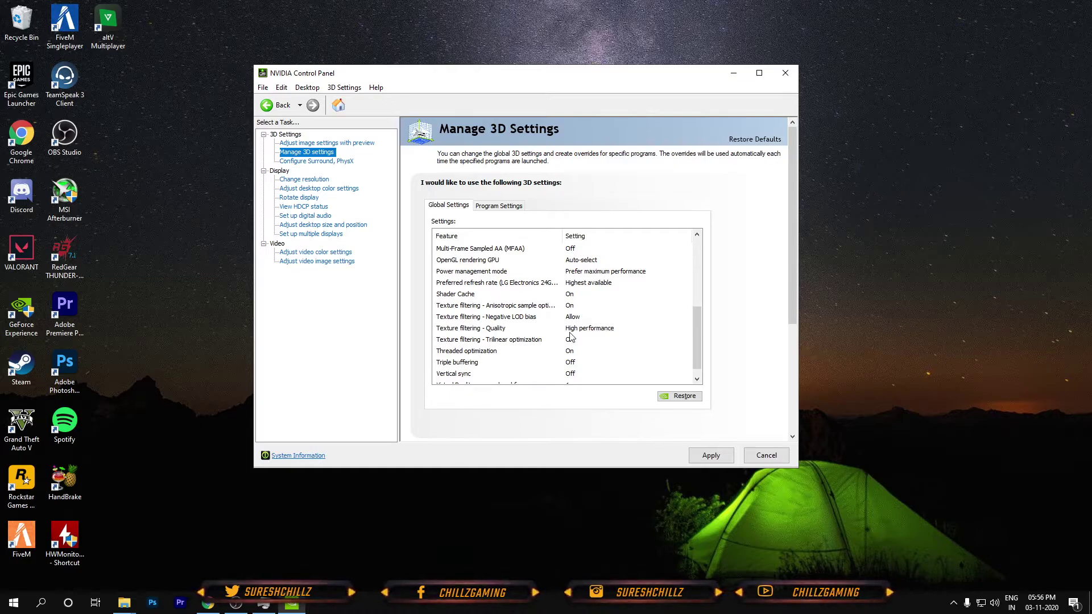
pyautogui.moveTo(693, 323); pyautogui.dragTo(694, 341)
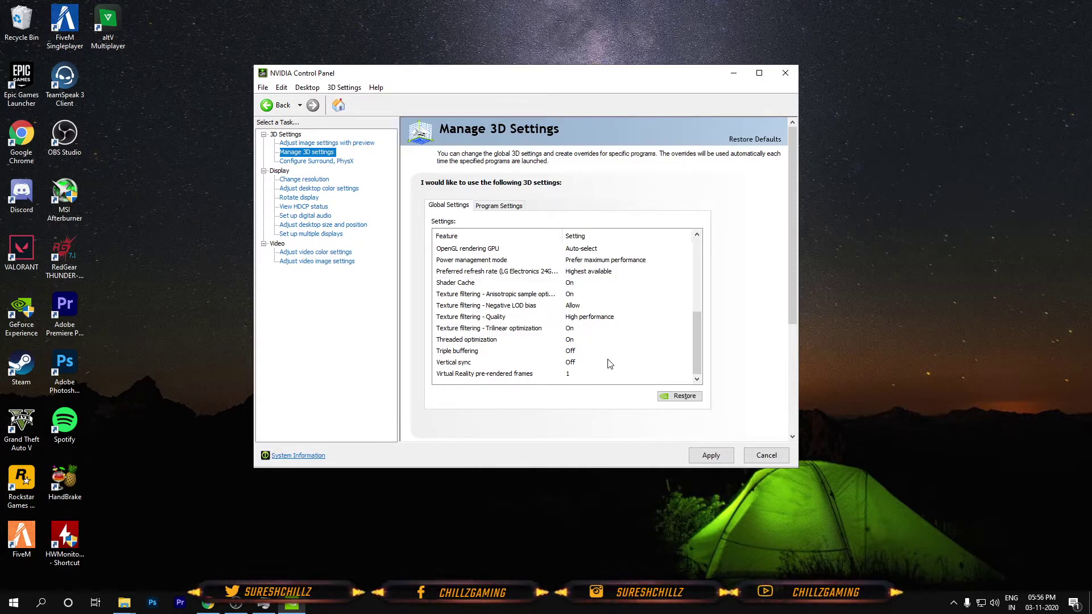
# - Open Task Manager to check the CPU performance details and core count, and minimize it
pyautogui.rightClick(794, 604)
pyautogui.click(822, 537)
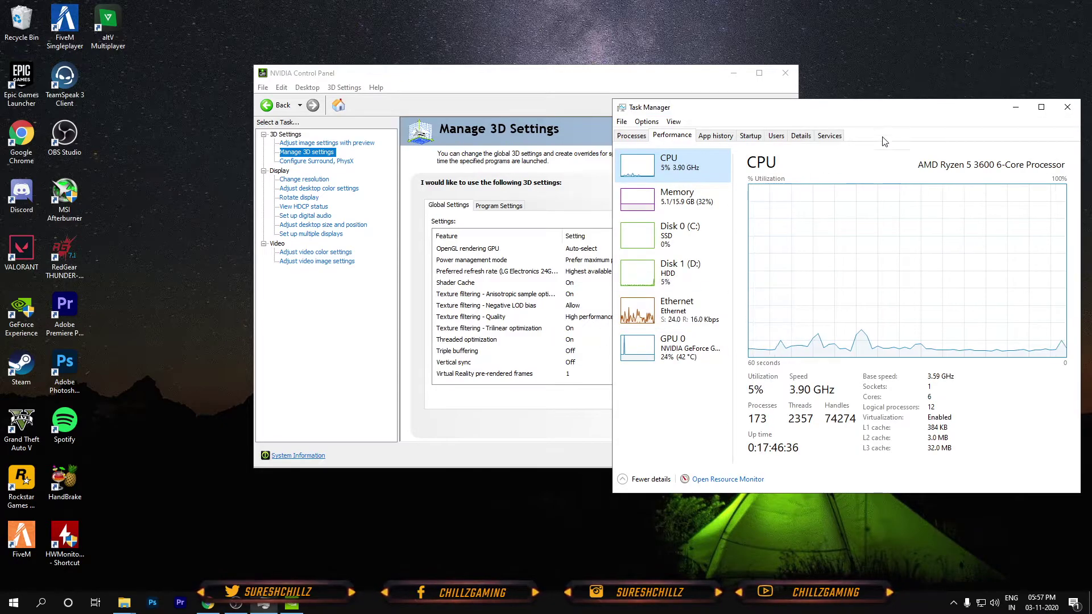
pyautogui.moveTo(865, 114); pyautogui.dragTo(813, 110)
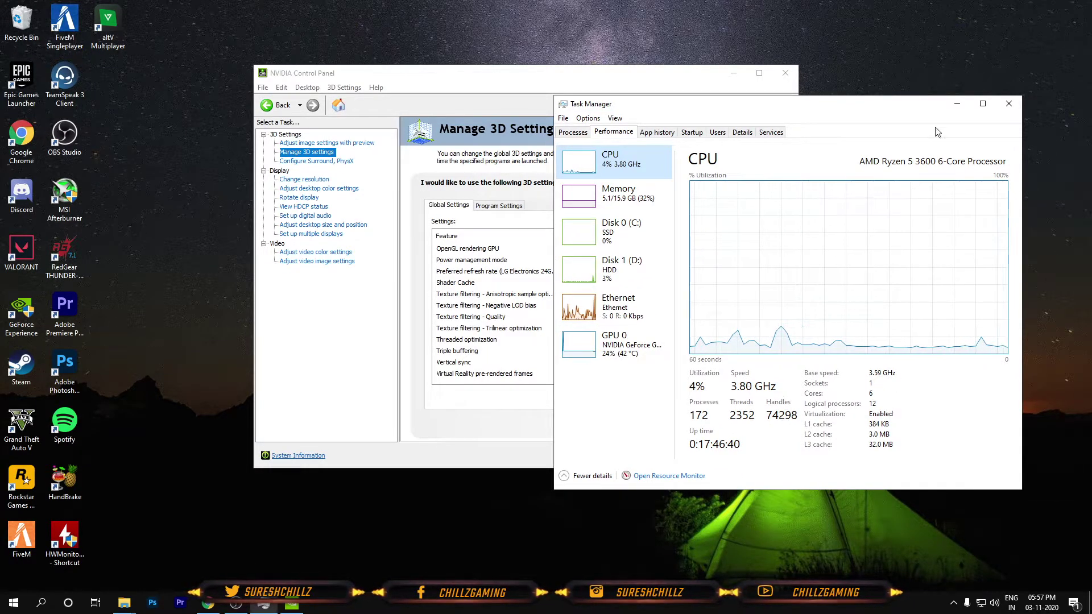
pyautogui.click(957, 104)
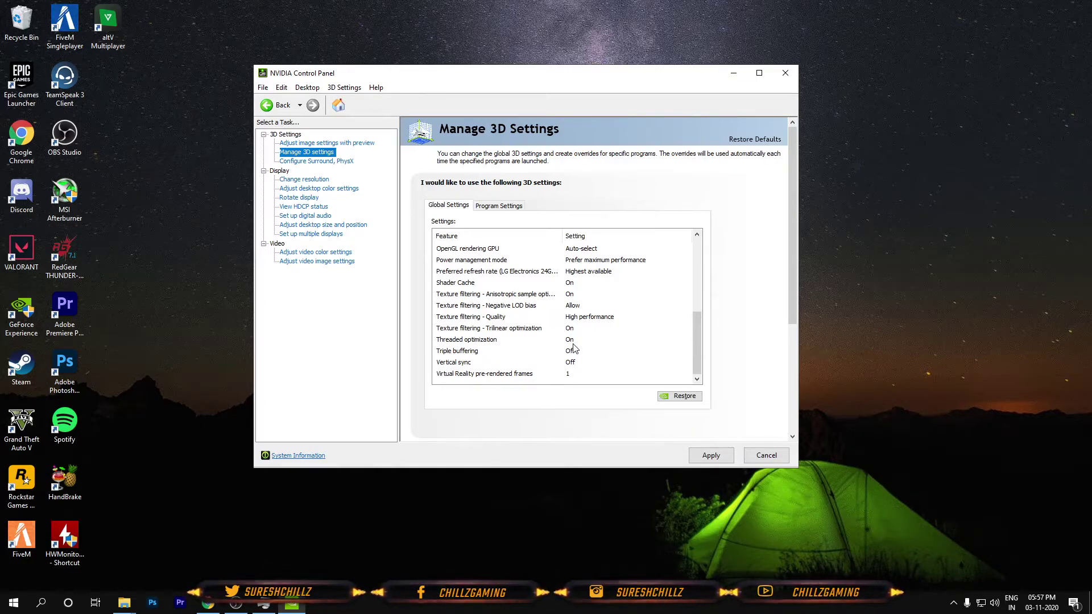
# - View the resolution, desktop color, HDCP status and digital audio pages, declining to apply the pending changes
pyautogui.click(303, 180)
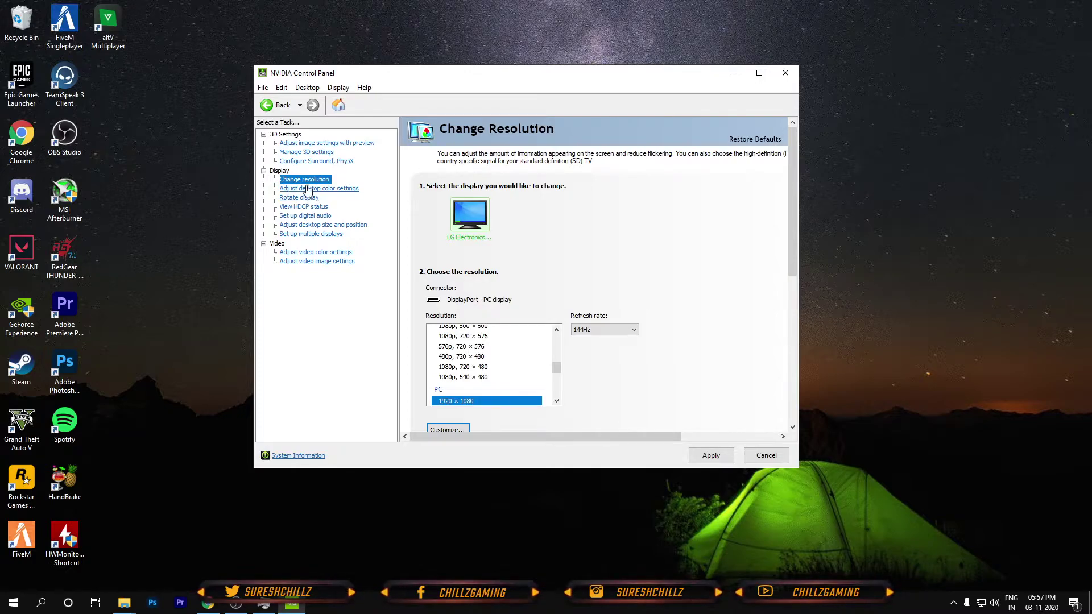
pyautogui.click(327, 188)
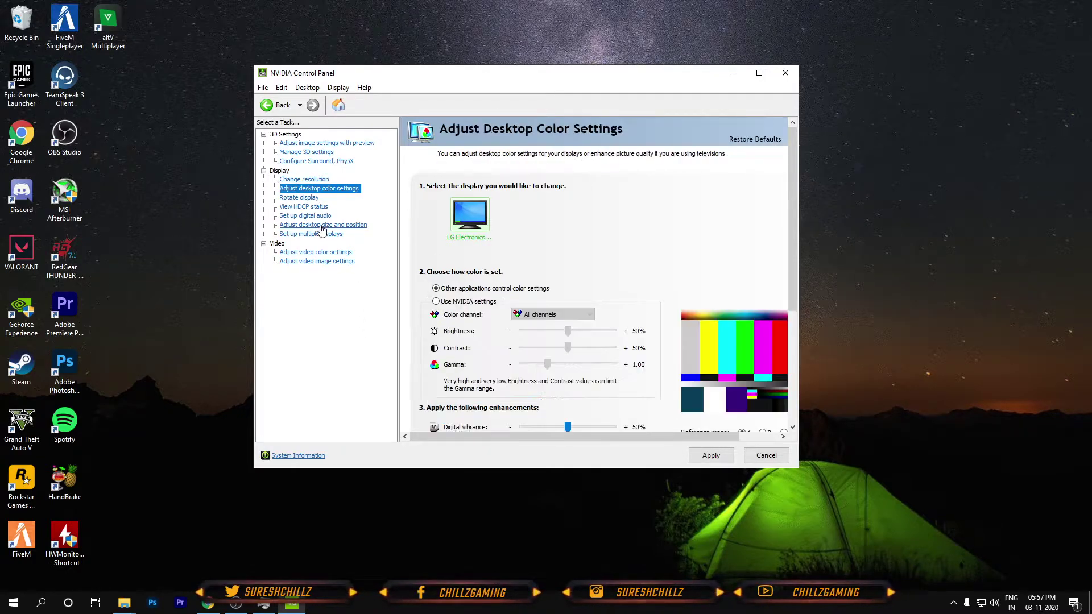
pyautogui.click(310, 208)
pyautogui.click(310, 217)
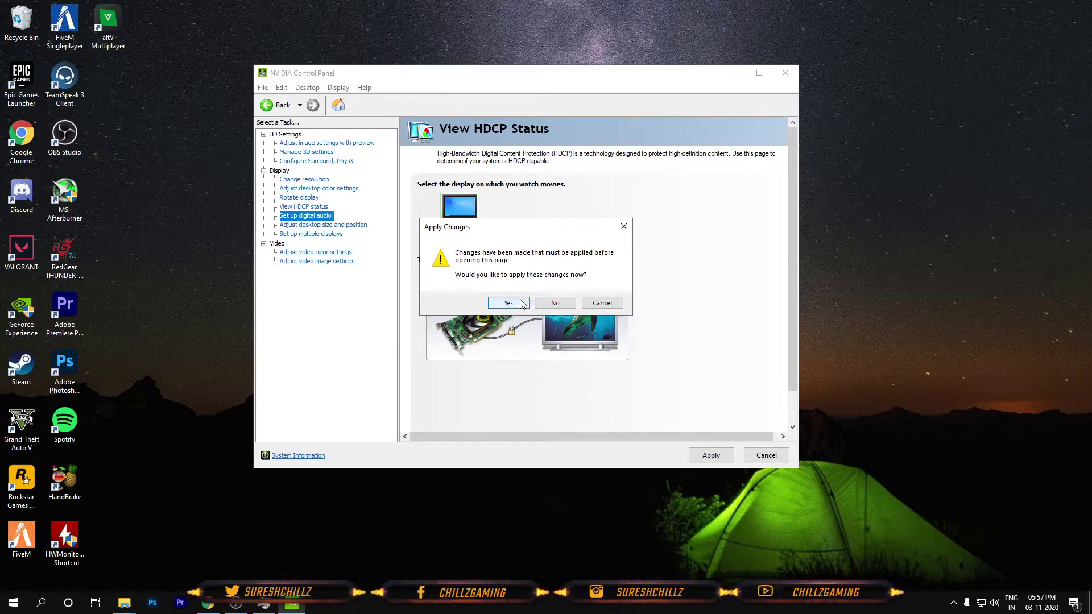
pyautogui.click(546, 305)
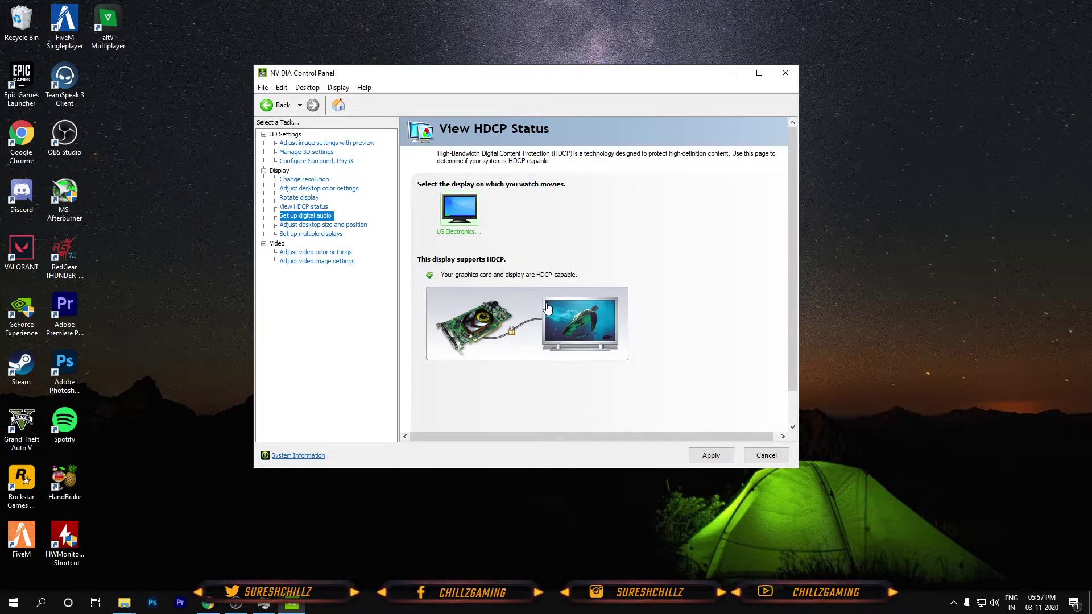
# - Return to Manage 3D Settings and look through the global settings list again
pyautogui.click(305, 153)
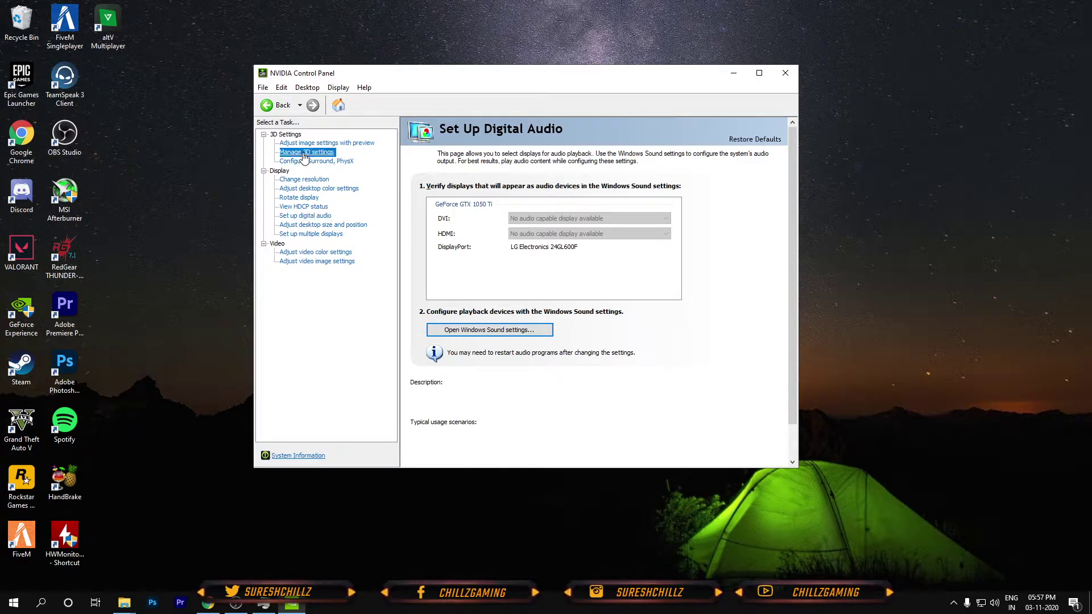
pyautogui.scroll(-5, 569, 310)
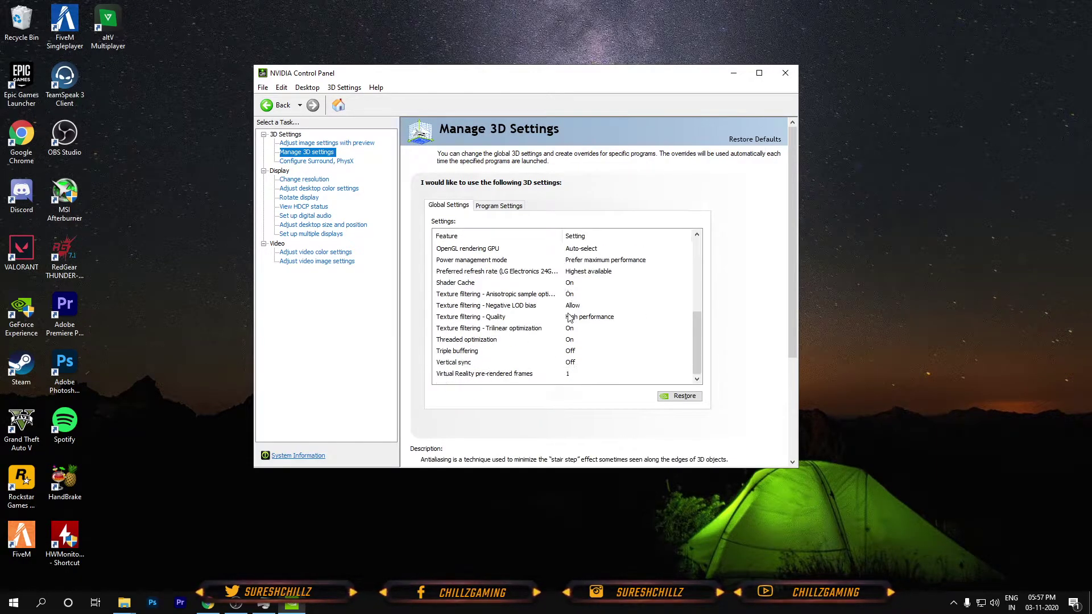
pyautogui.scroll(6, 568, 311)
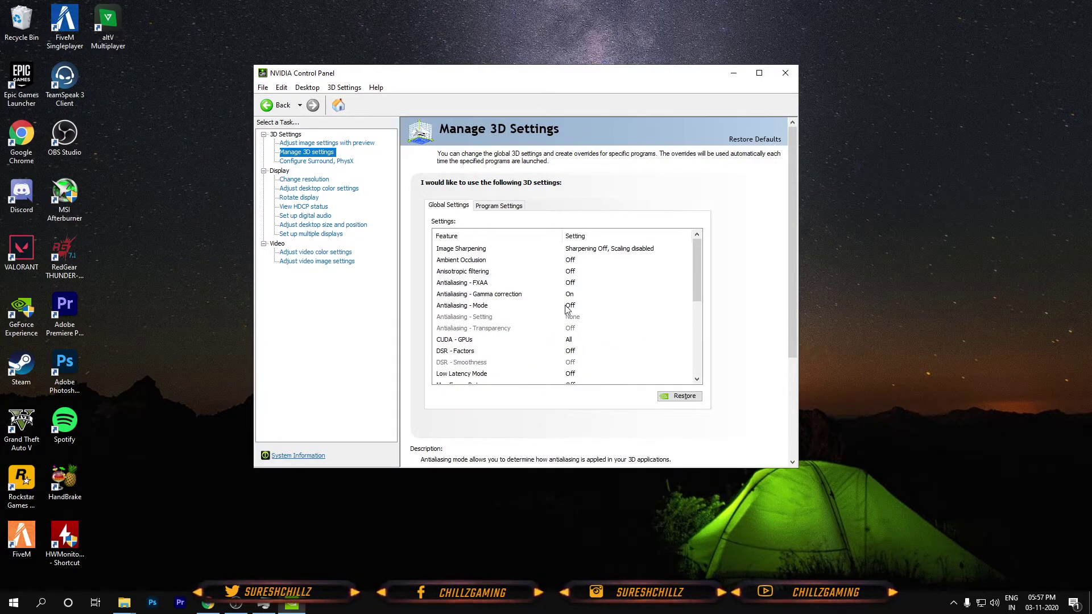
# - Set scaling to be performed on the Display under Adjust desktop size and position, and close NVIDIA Control Panel
pyautogui.click(319, 180)
pyautogui.click(323, 225)
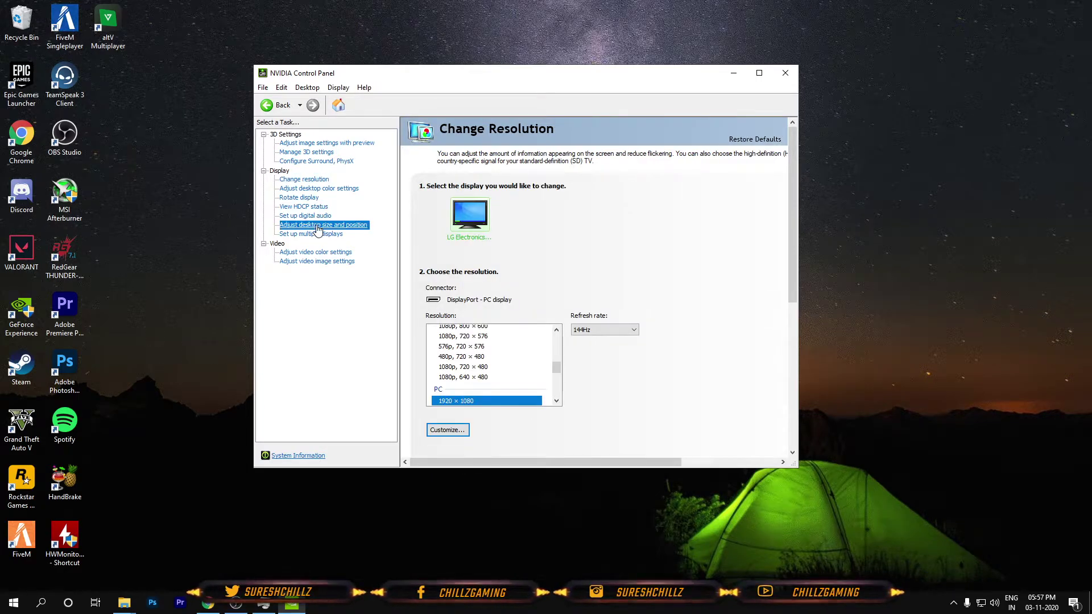
pyautogui.scroll(-2, 583, 401)
pyautogui.scroll(-2, 583, 402)
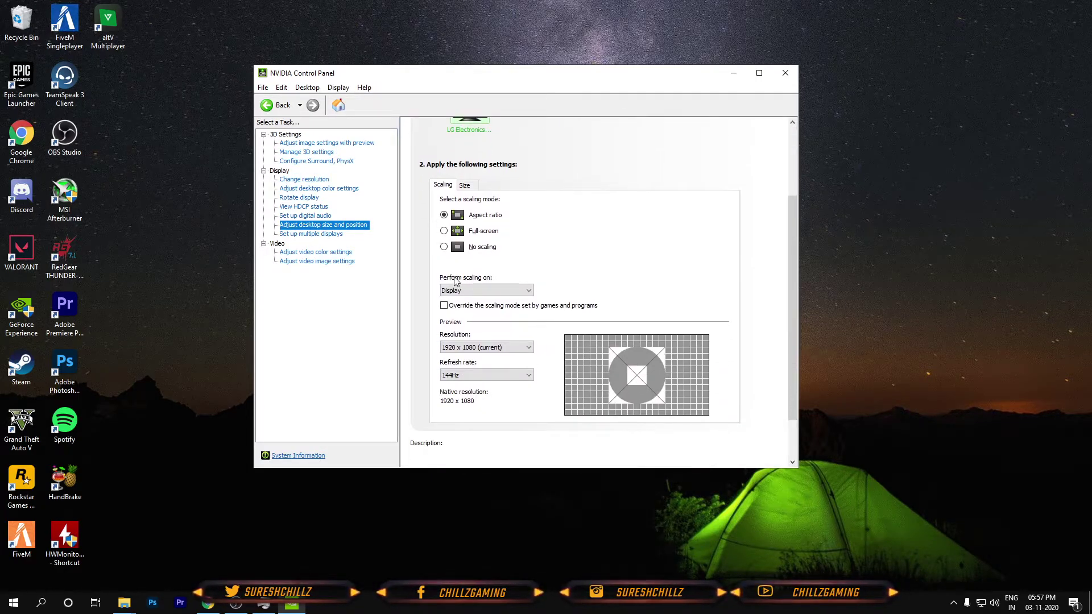
pyautogui.click(484, 291)
pyautogui.click(468, 313)
pyautogui.scroll(4, 578, 312)
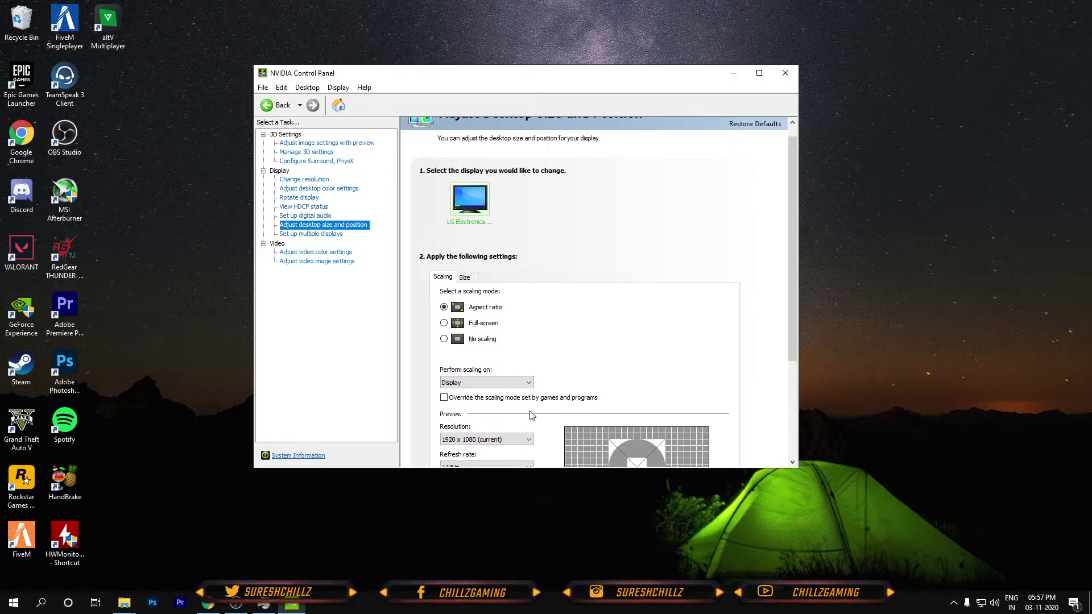
pyautogui.scroll(-1, 420, 367)
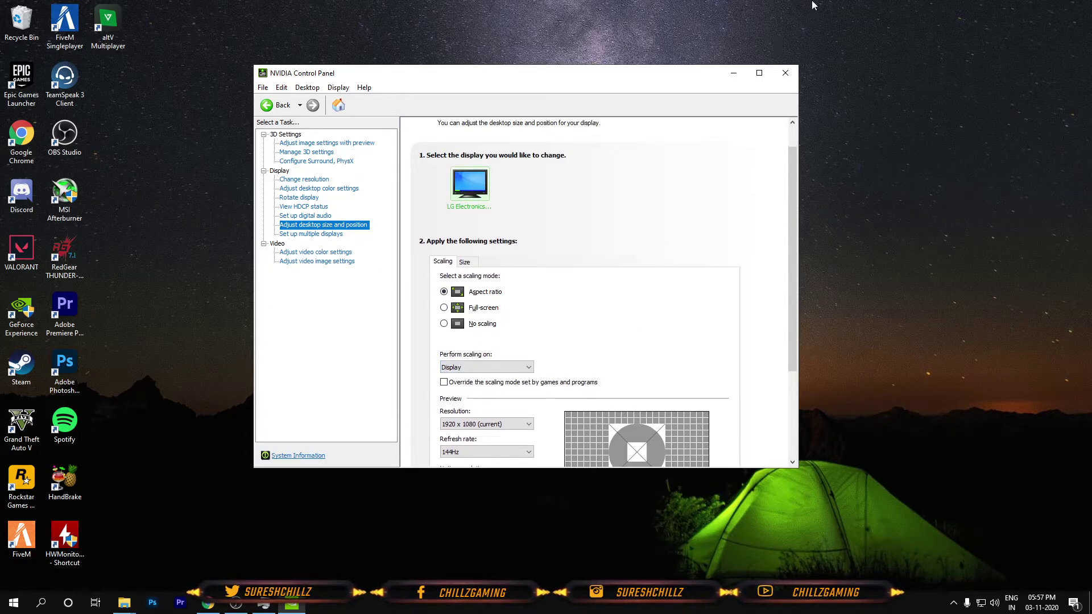
pyautogui.click(786, 73)
pyautogui.rightClick(603, 122)
pyautogui.rightClick(642, 165)
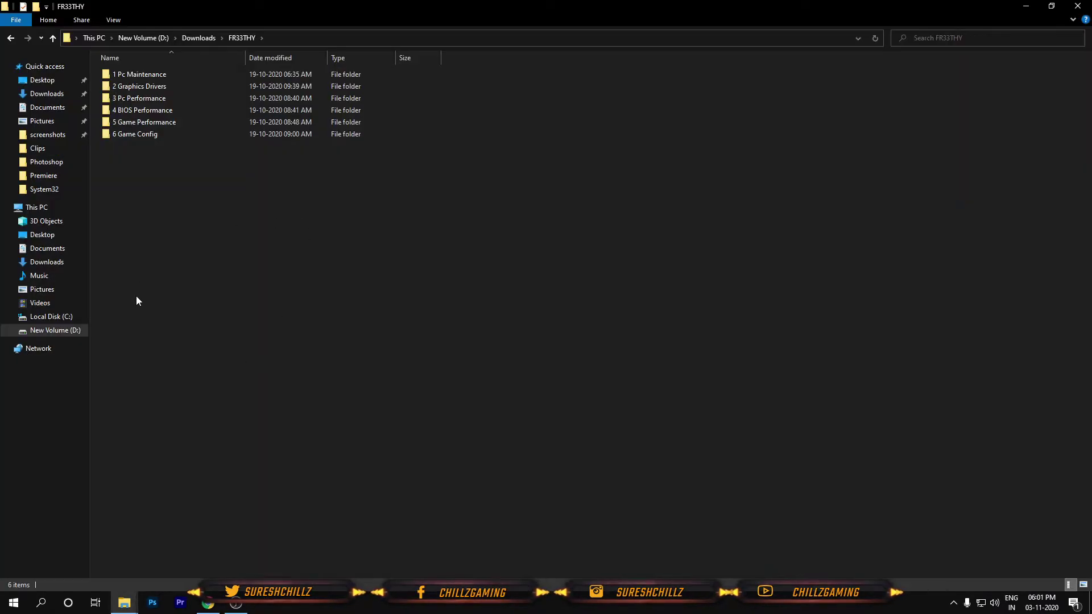
# - Open the 5 Disable C States image from the 4 BIOS Performance folder, examine its C-State settings and close it
pyautogui.doubleClick(159, 111)
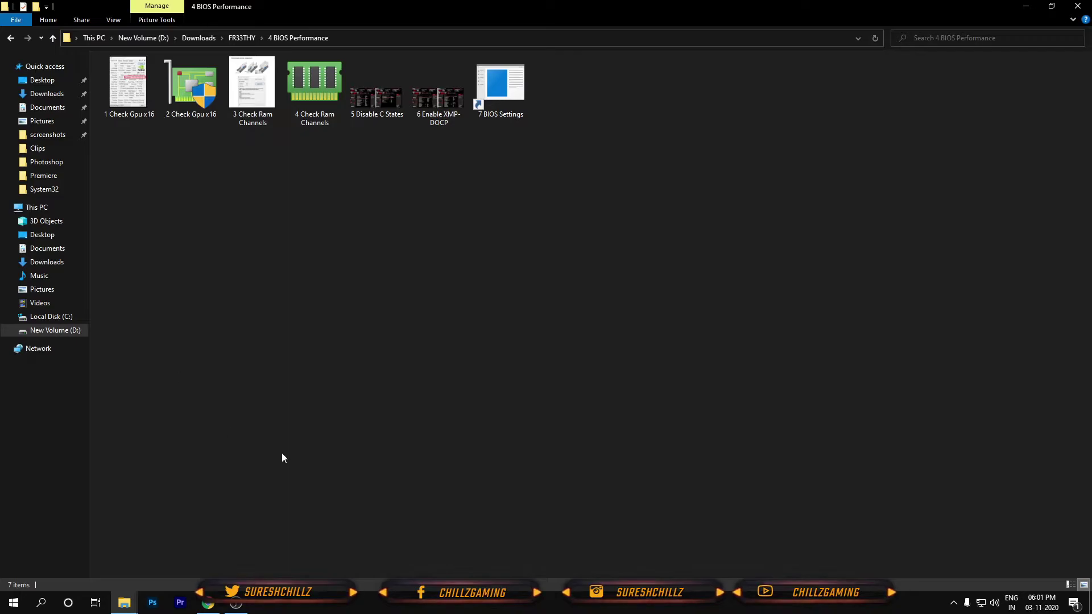
pyautogui.doubleClick(400, 105)
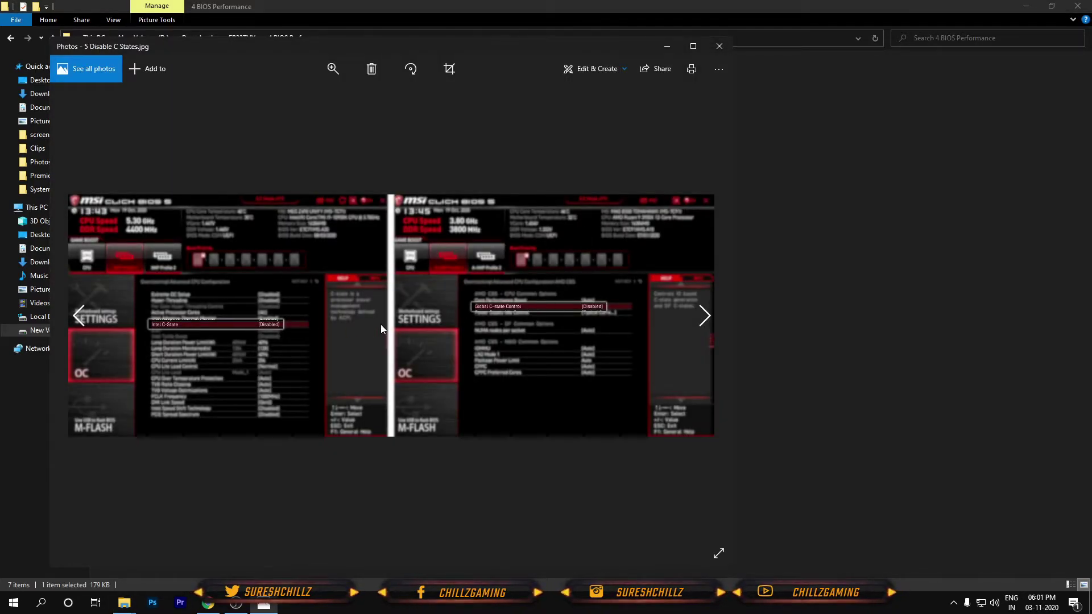
pyautogui.scroll(2, 214, 350)
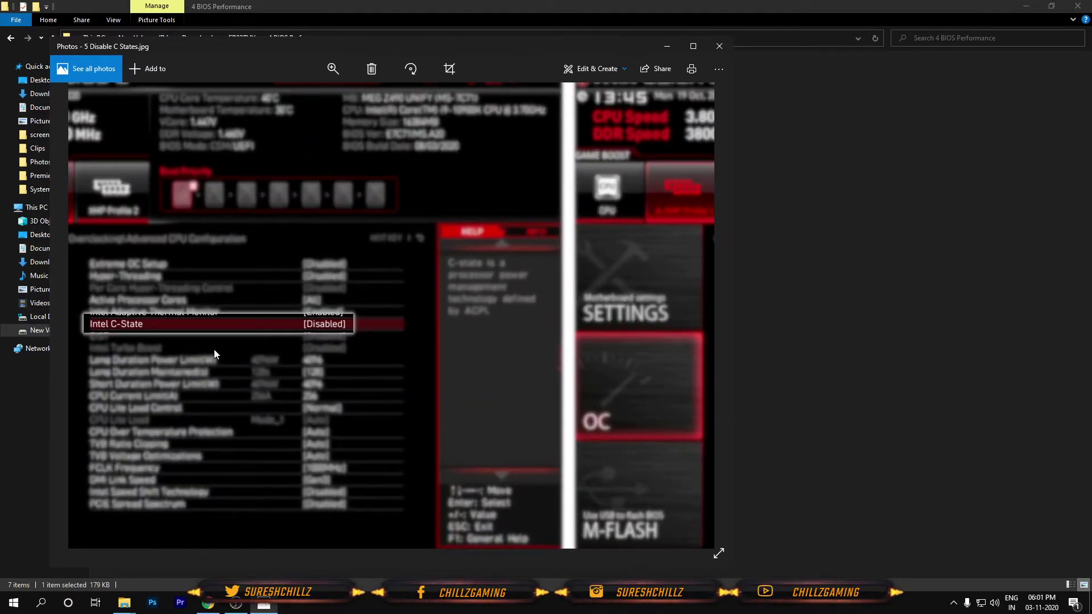
pyautogui.scroll(-2, 596, 271)
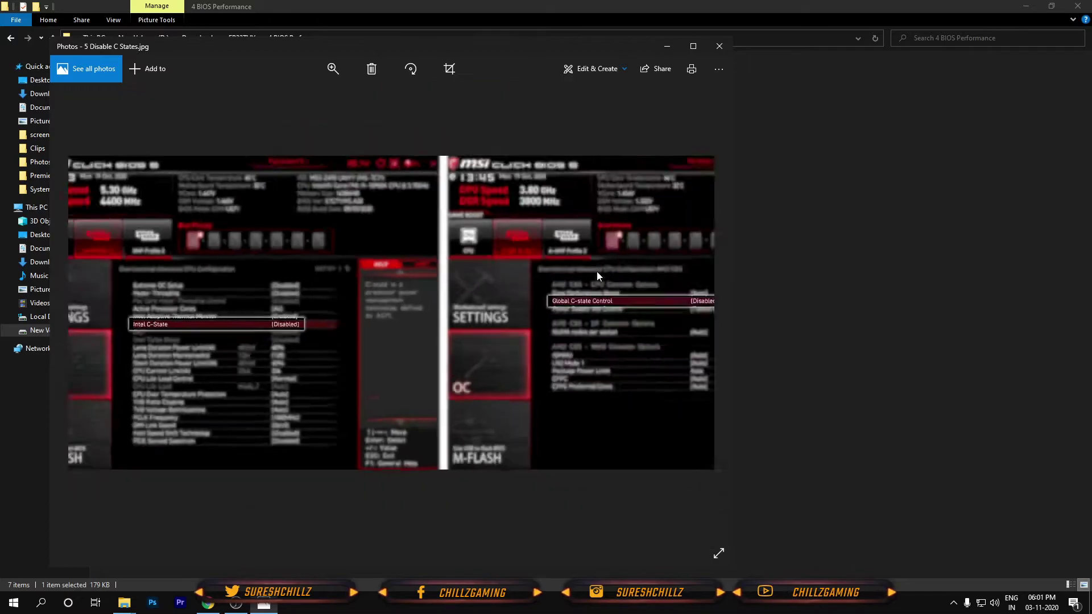
pyautogui.click(720, 48)
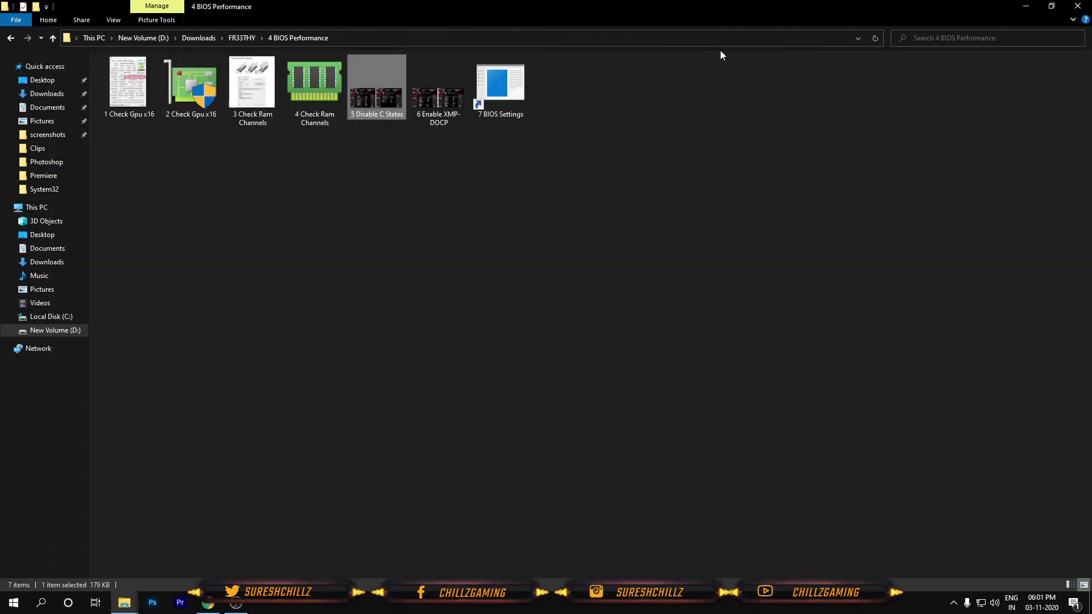
# - Open the 6 Enable XMP-DOCP image, check the memory speed in Task Manager's performance readings, and close both windows
pyautogui.doubleClick(436, 108)
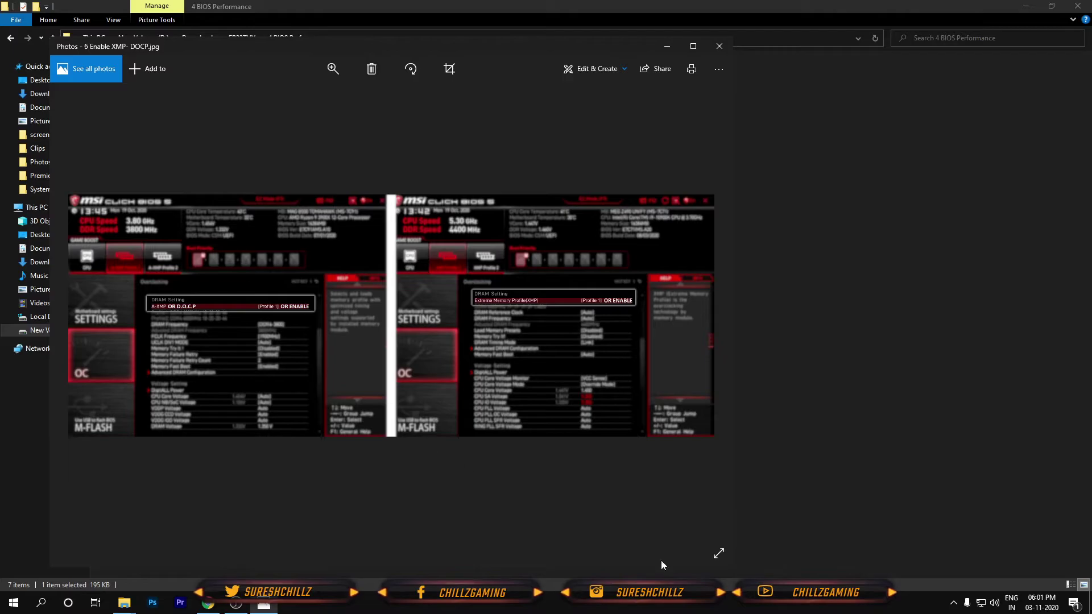
pyautogui.rightClick(722, 603)
pyautogui.click(739, 549)
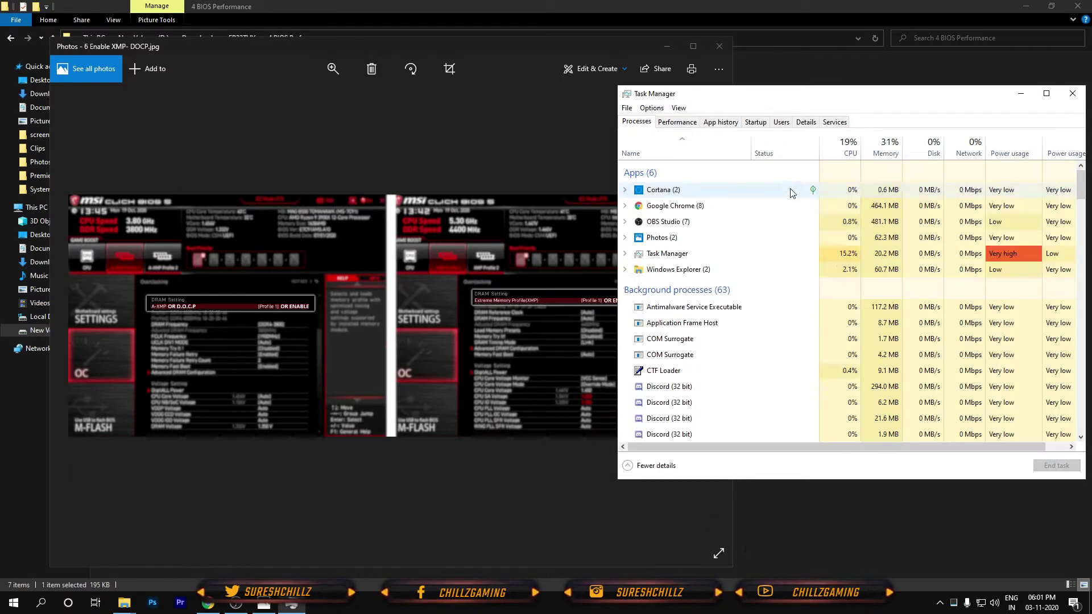
pyautogui.click(676, 123)
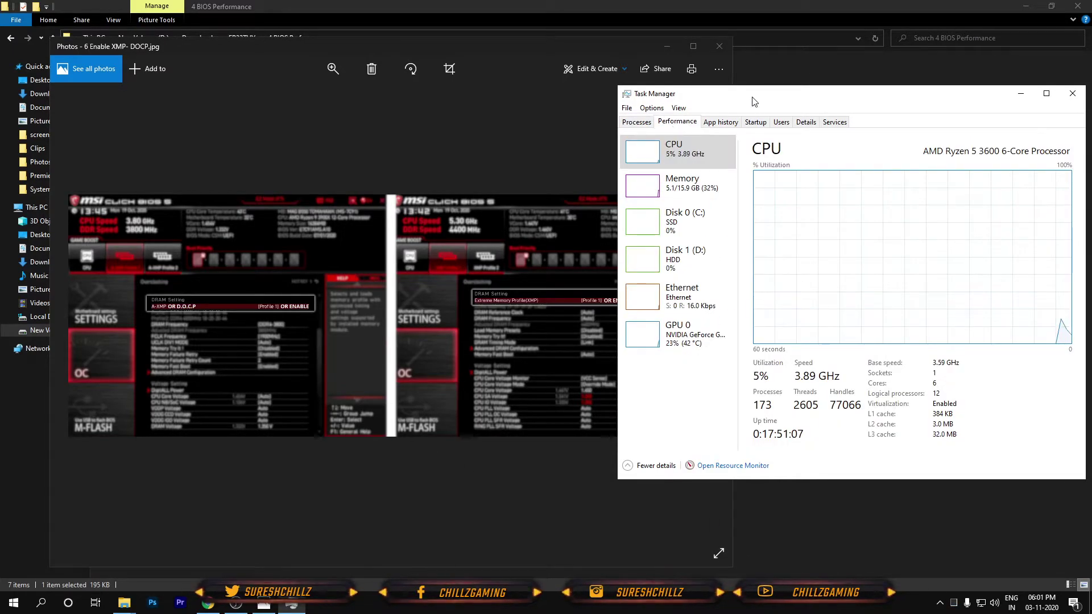
pyautogui.moveTo(754, 101); pyautogui.dragTo(535, 108)
pyautogui.click(435, 199)
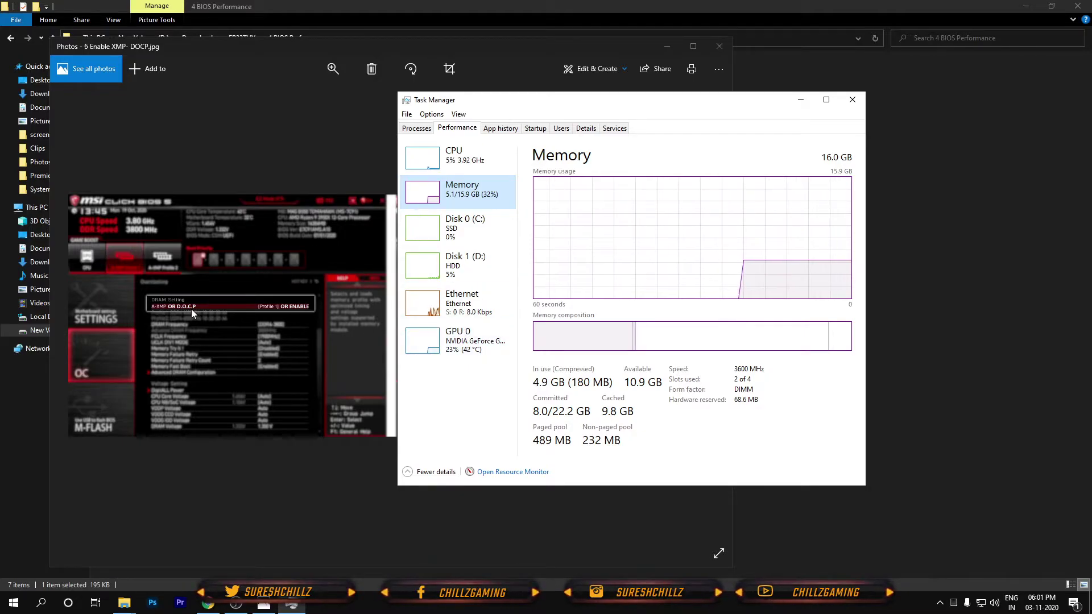
pyautogui.click(853, 102)
pyautogui.click(719, 46)
pyautogui.rightClick(572, 204)
pyautogui.click(633, 241)
# - Open the 5 Game Performance folder inside FR33THY and minimize File Explorer to reach the desktop
pyautogui.click(10, 39)
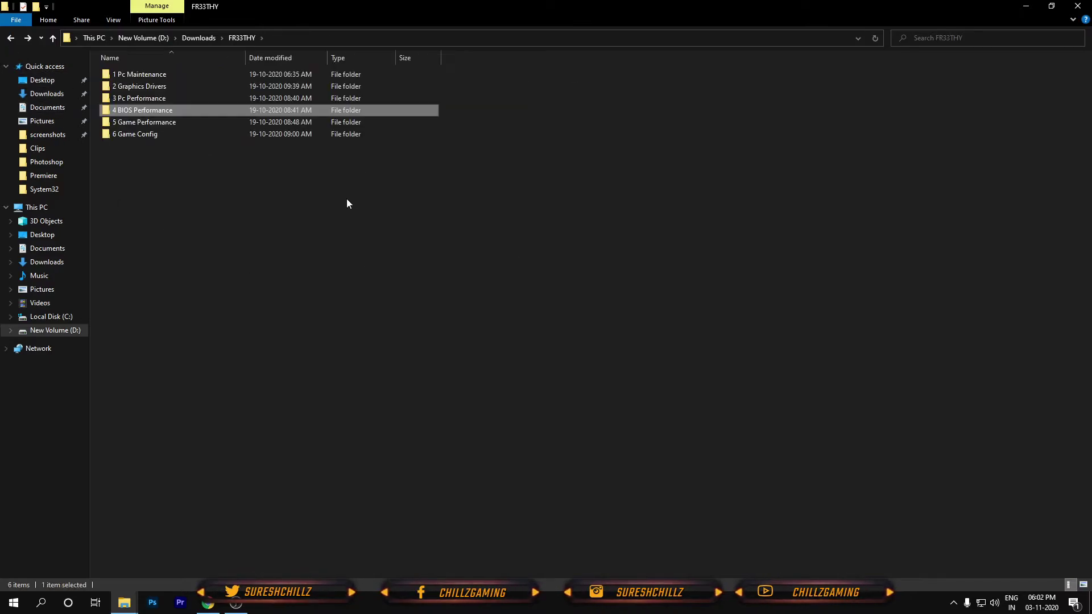
pyautogui.doubleClick(220, 122)
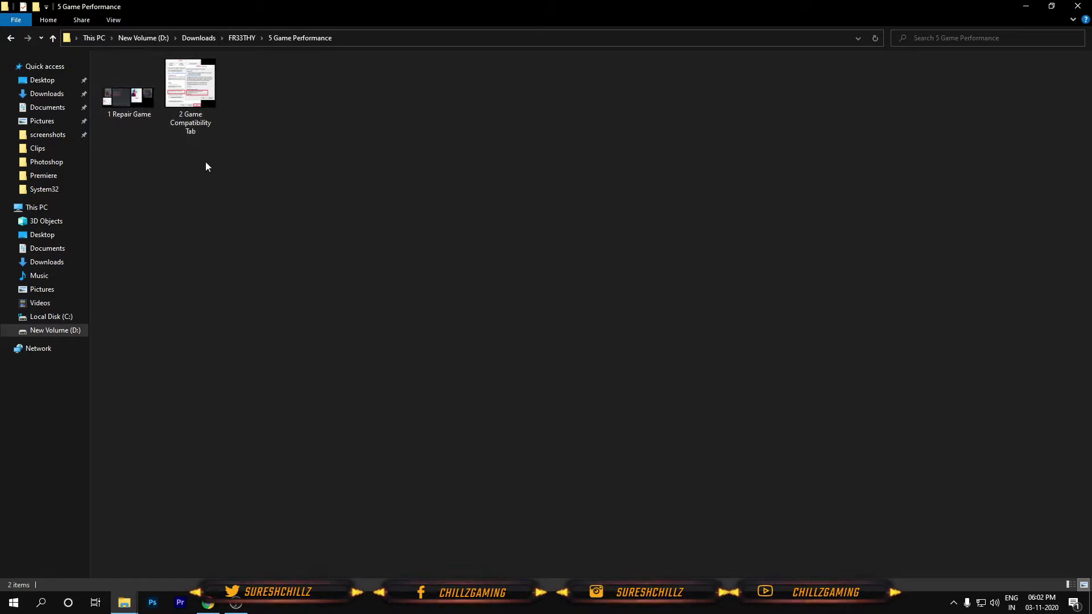
pyautogui.click(1025, 6)
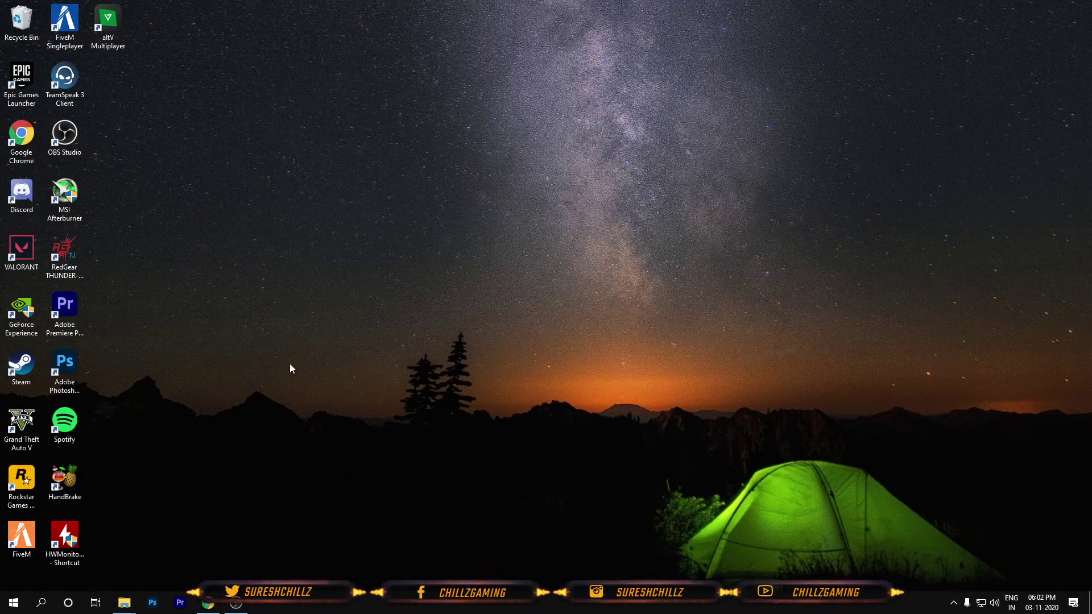
# - Examine the FiveM shortcut's compatibility properties, including fullscreen optimizations and the high DPI scaling override, and close them
pyautogui.rightClick(22, 535)
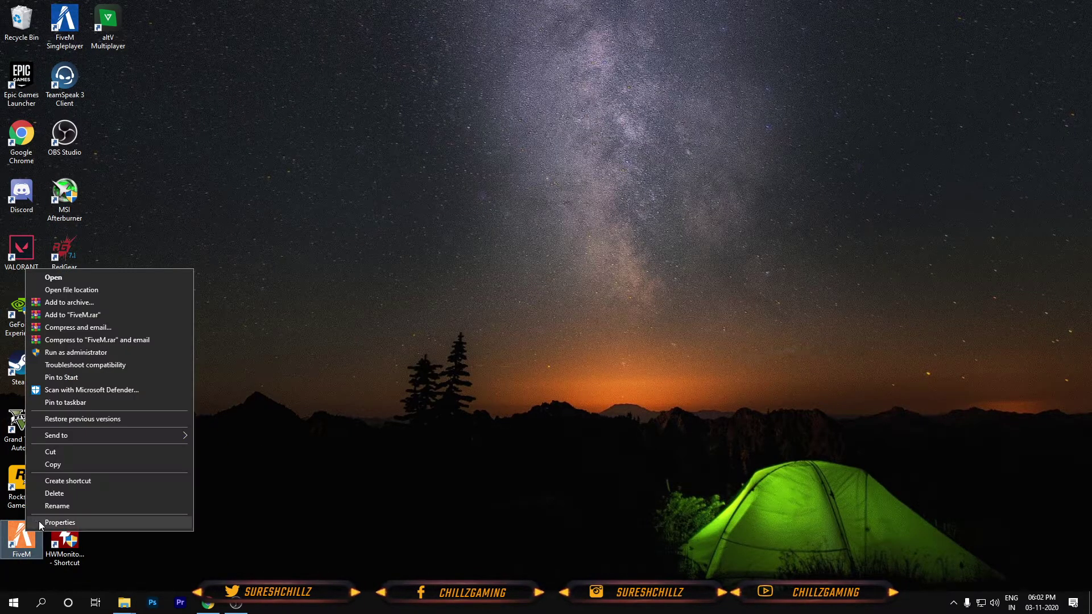
pyautogui.click(62, 521)
pyautogui.moveTo(151, 288); pyautogui.dragTo(327, 237)
pyautogui.click(369, 265)
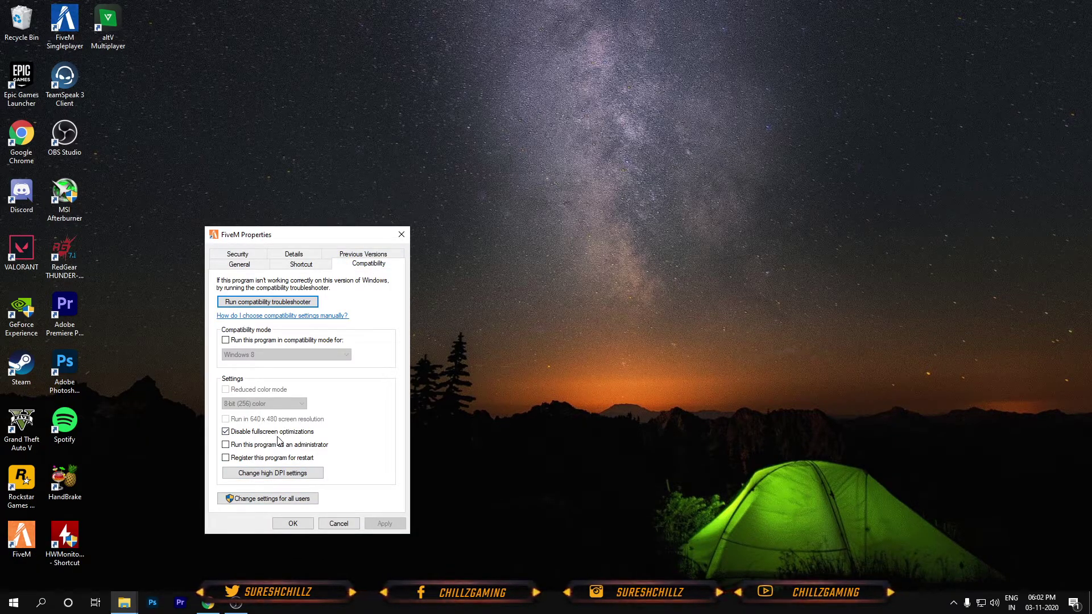
pyautogui.click(270, 474)
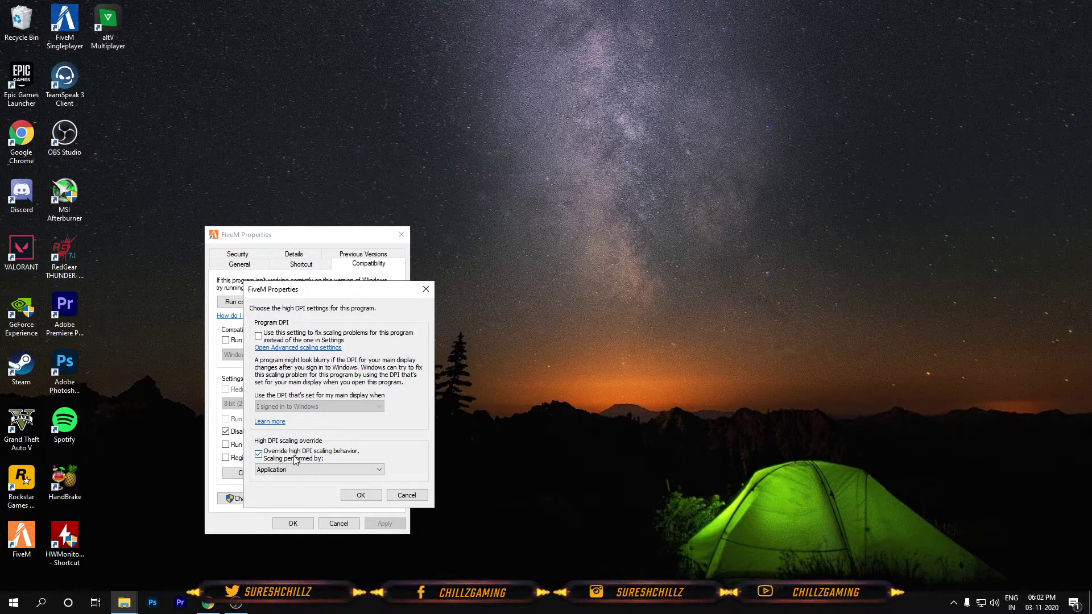
pyautogui.click(361, 495)
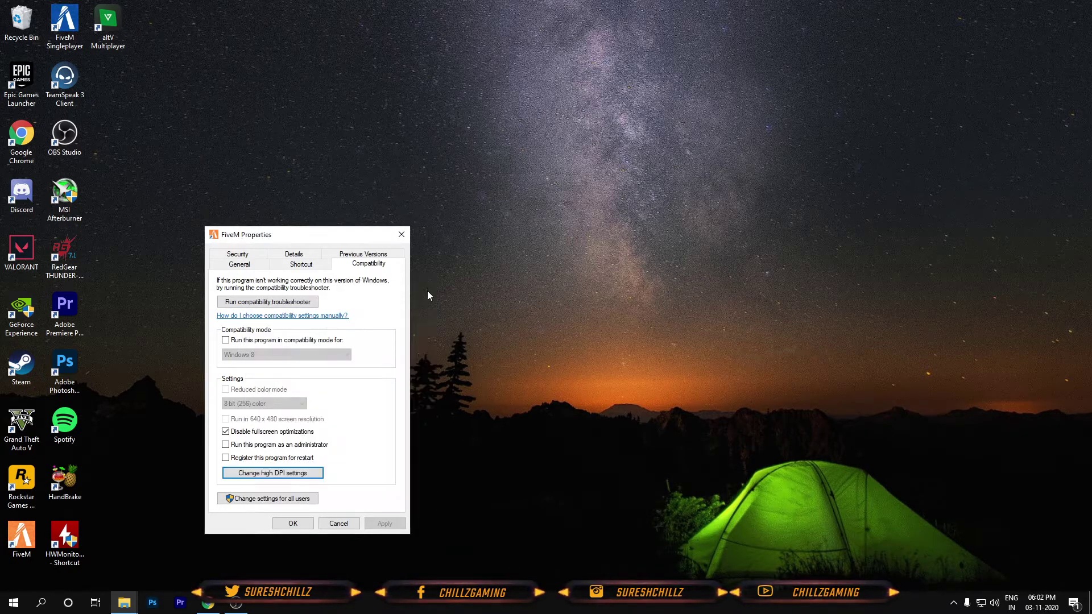
pyautogui.click(402, 235)
pyautogui.rightClick(403, 240)
pyautogui.click(456, 277)
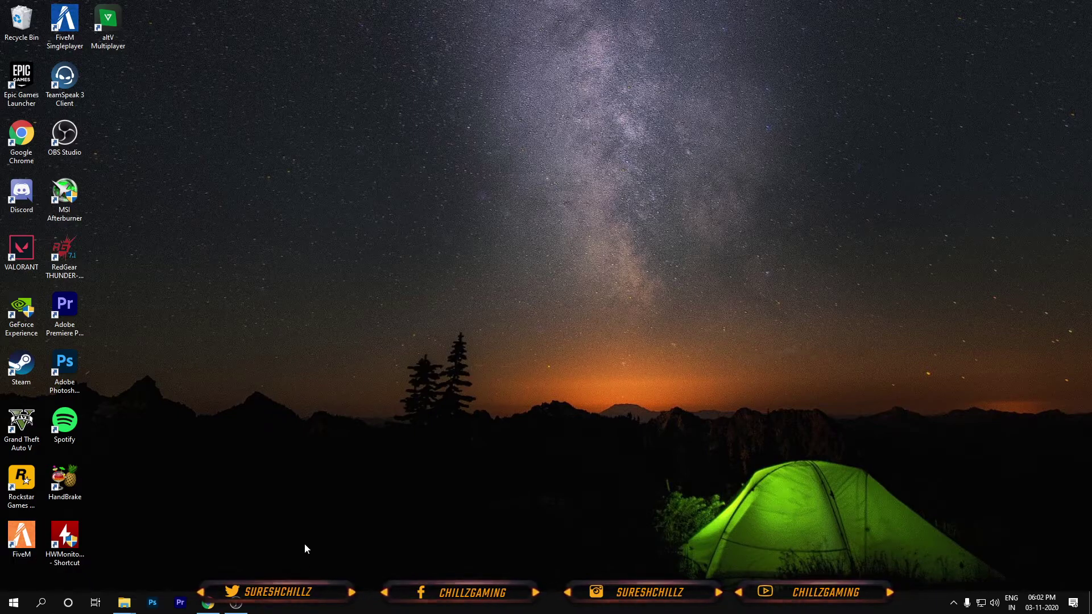
# - Open the Windows Graphics settings page from the System display settings to review GPU scheduling and app preferences
pyautogui.click(20, 607)
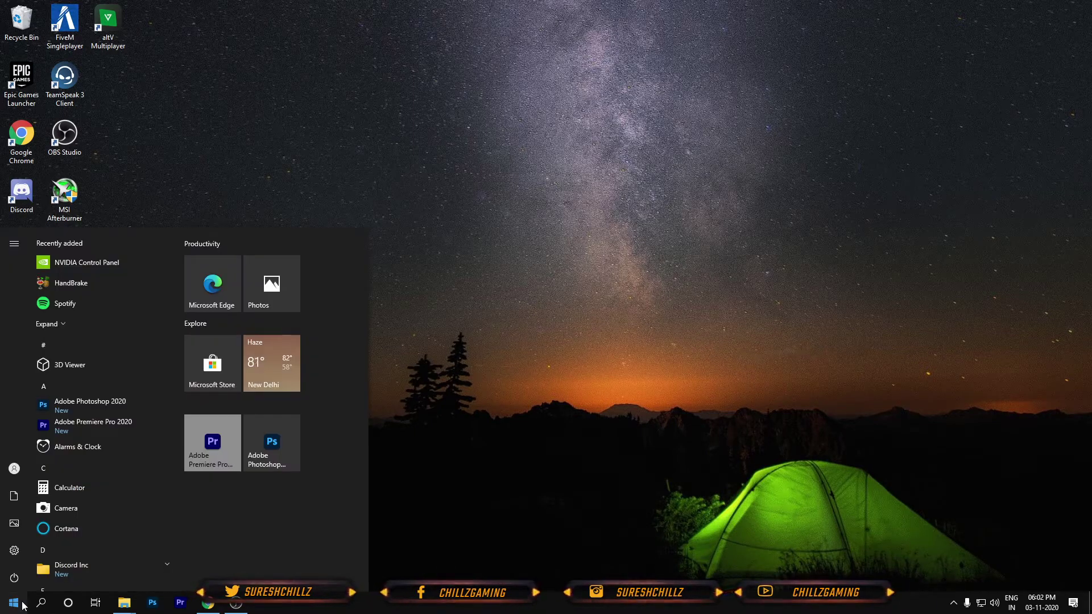
pyautogui.moveTo(20, 545)
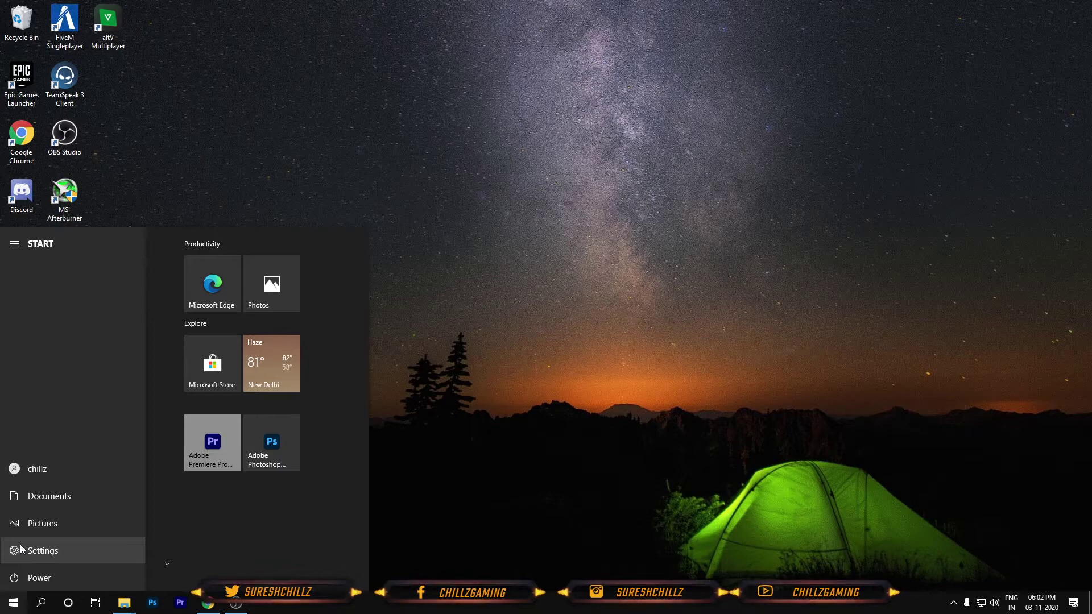
pyautogui.click(20, 545)
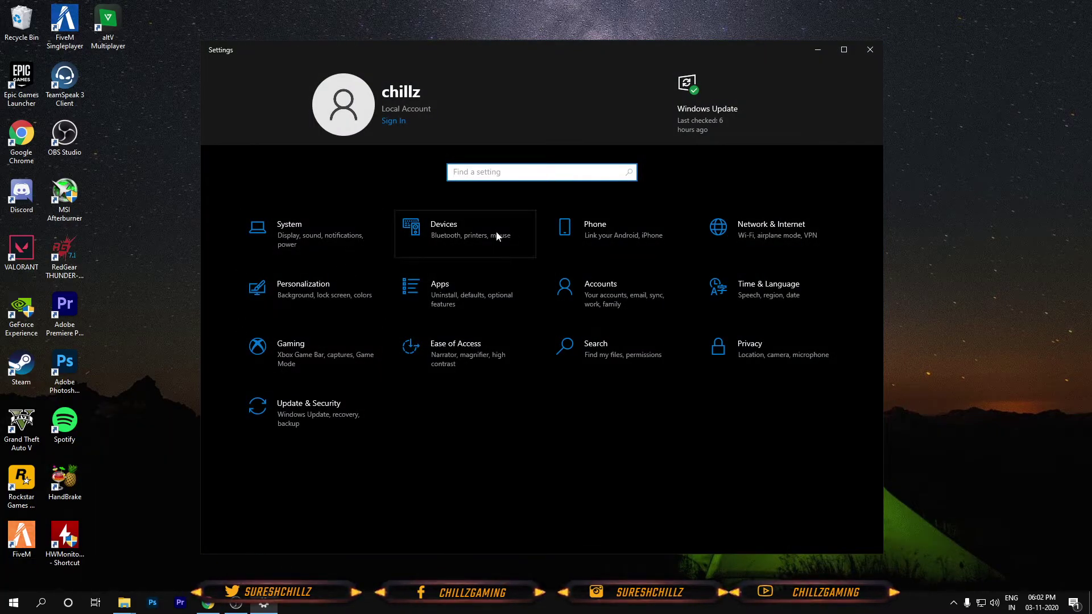
pyautogui.click(322, 234)
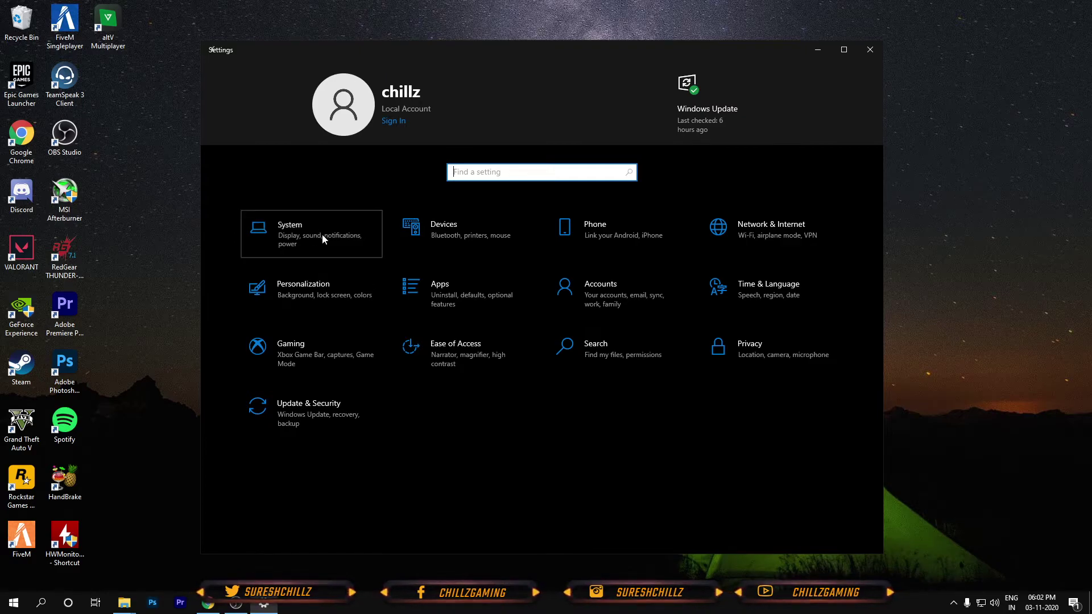
pyautogui.scroll(-2, 563, 442)
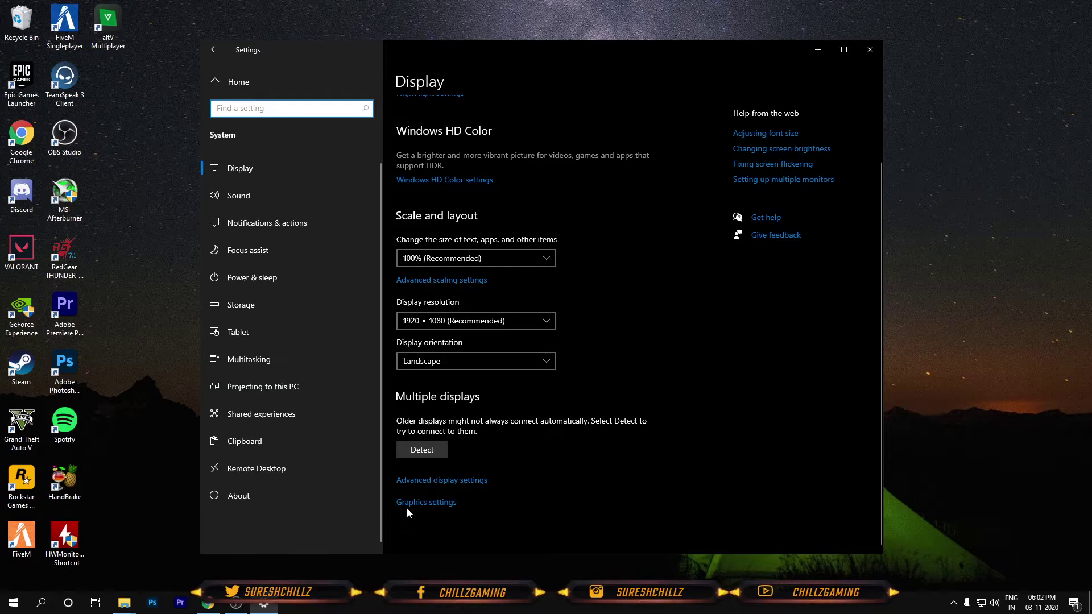
pyautogui.click(424, 502)
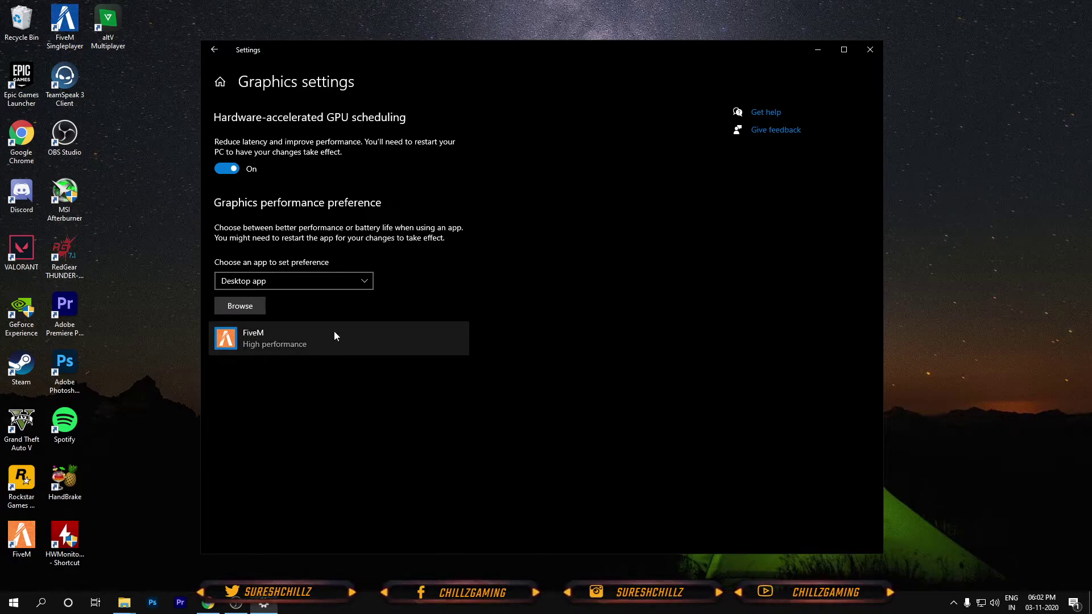
# - Start browsing for a desktop app to add, and copy the folder path of the FiveM shortcut's file location
pyautogui.click(261, 312)
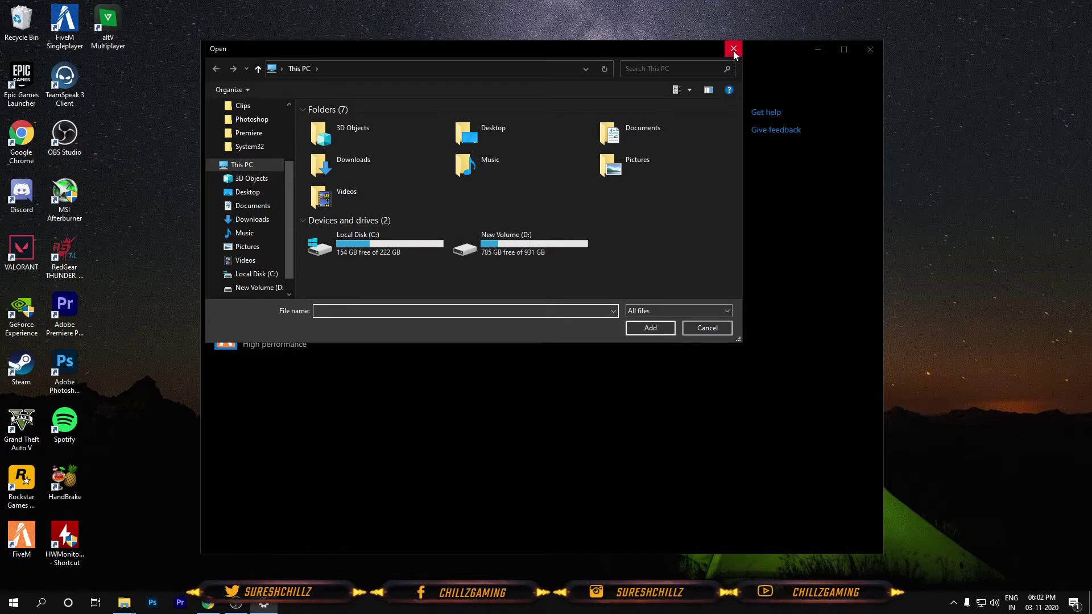
pyautogui.rightClick(39, 533)
pyautogui.click(110, 289)
pyautogui.moveTo(273, 110); pyautogui.dragTo(171, 50)
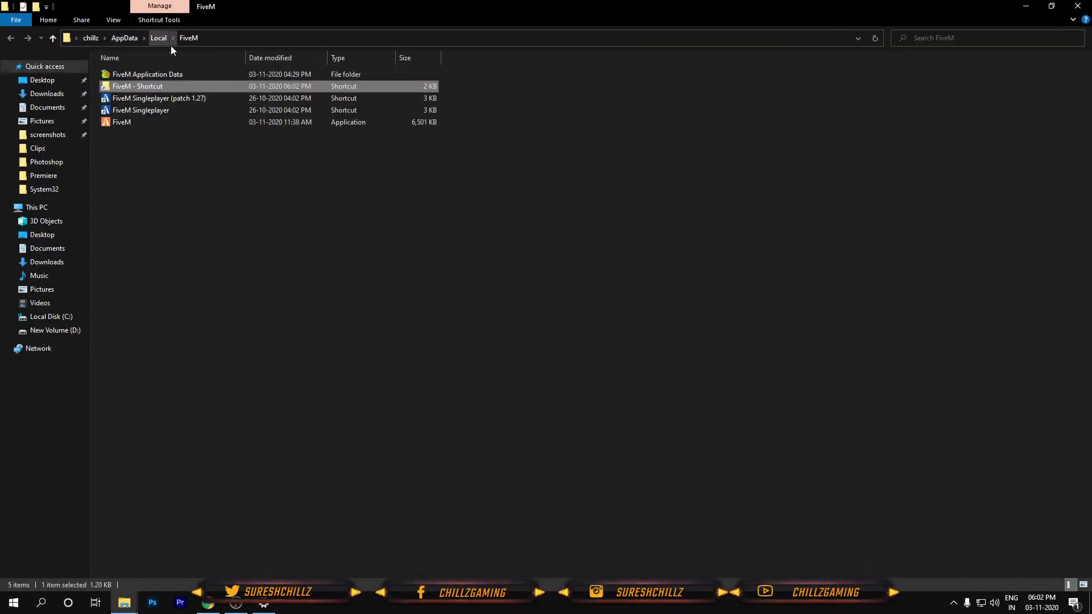
pyautogui.click(251, 38)
pyautogui.rightClick(133, 43)
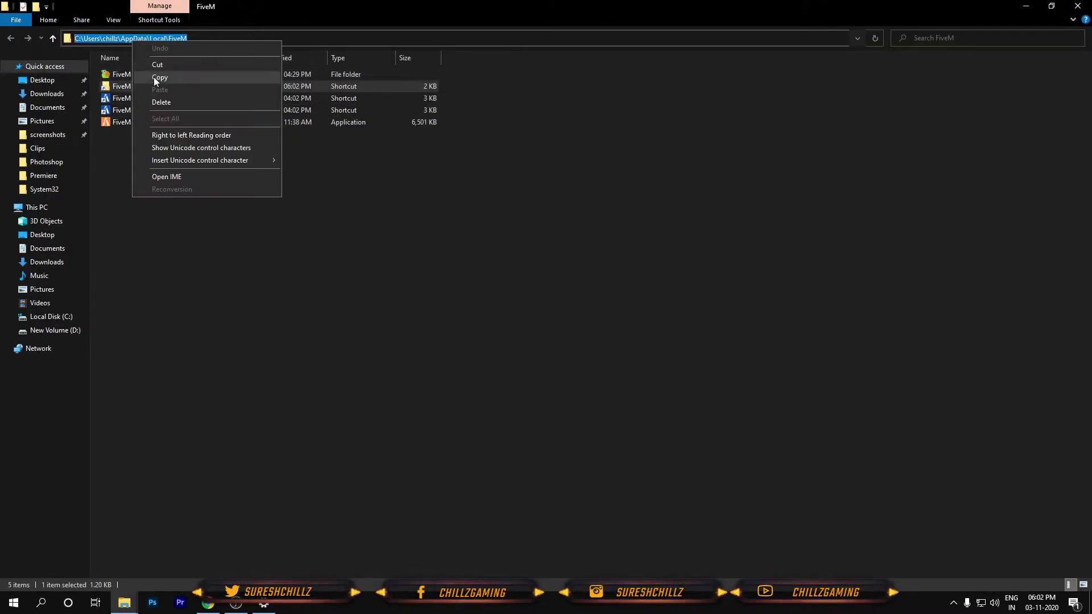
pyautogui.click(160, 77)
pyautogui.click(1078, 6)
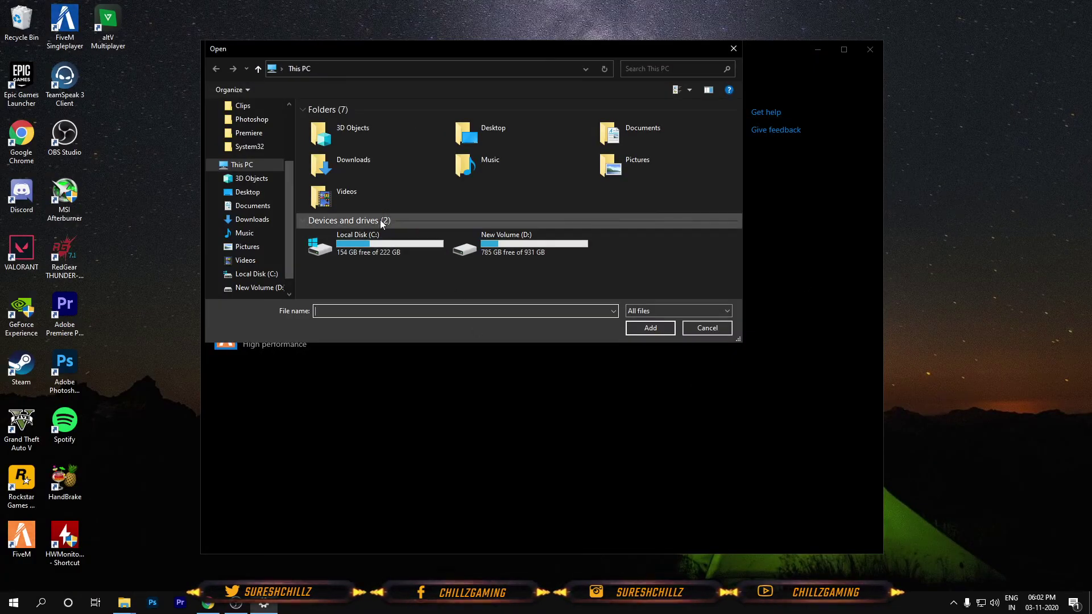
# - Paste the copied path to reach the FiveM folder, select the FiveM application, and dismiss the file selection without adding it
pyautogui.click(379, 71)
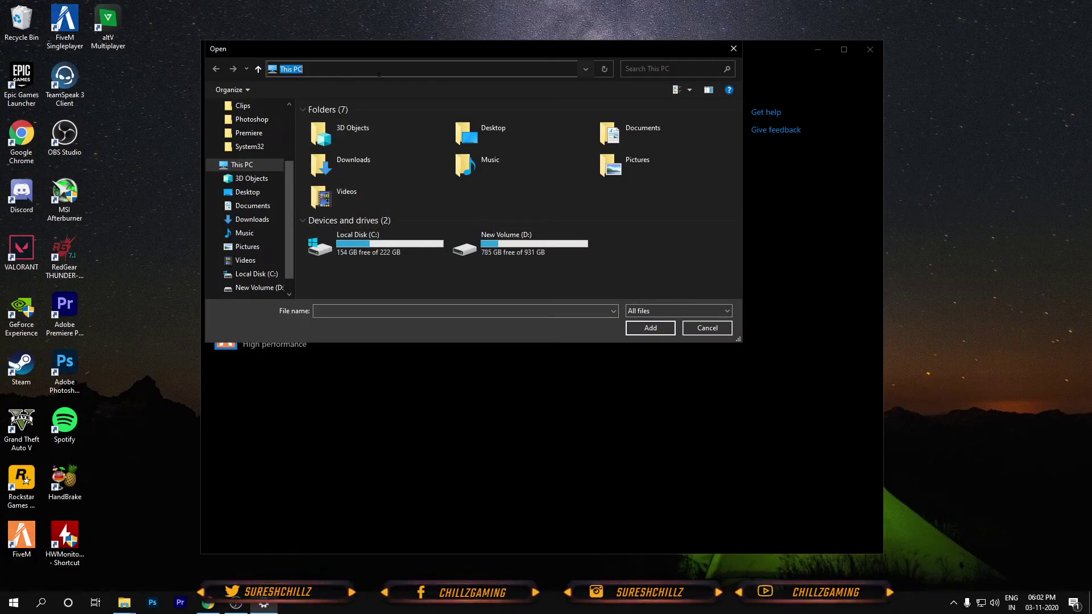
pyautogui.rightClick(312, 71)
pyautogui.click(353, 122)
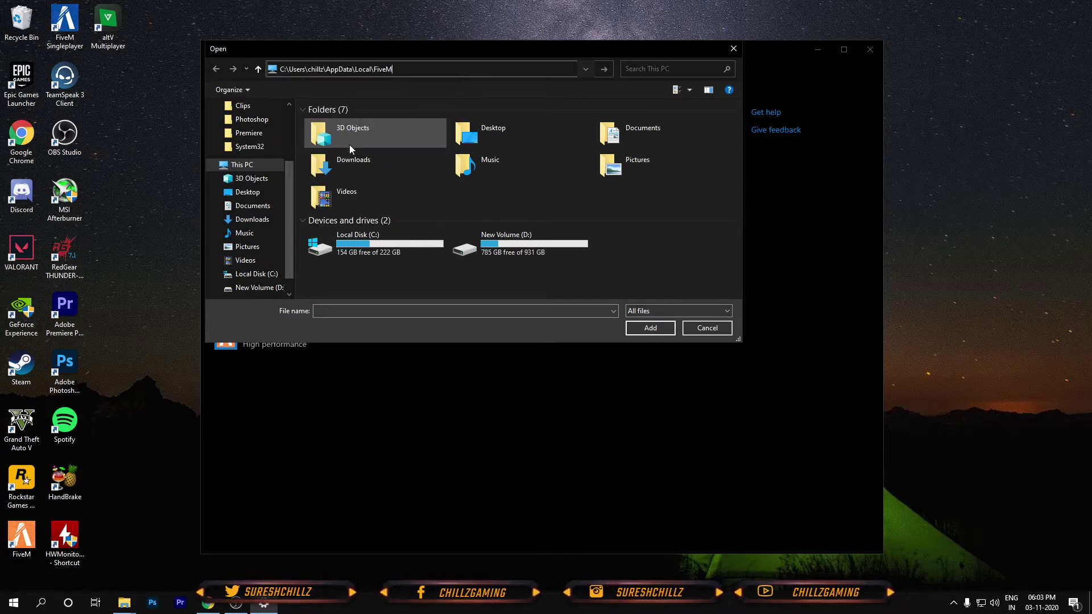
pyautogui.press('Return')
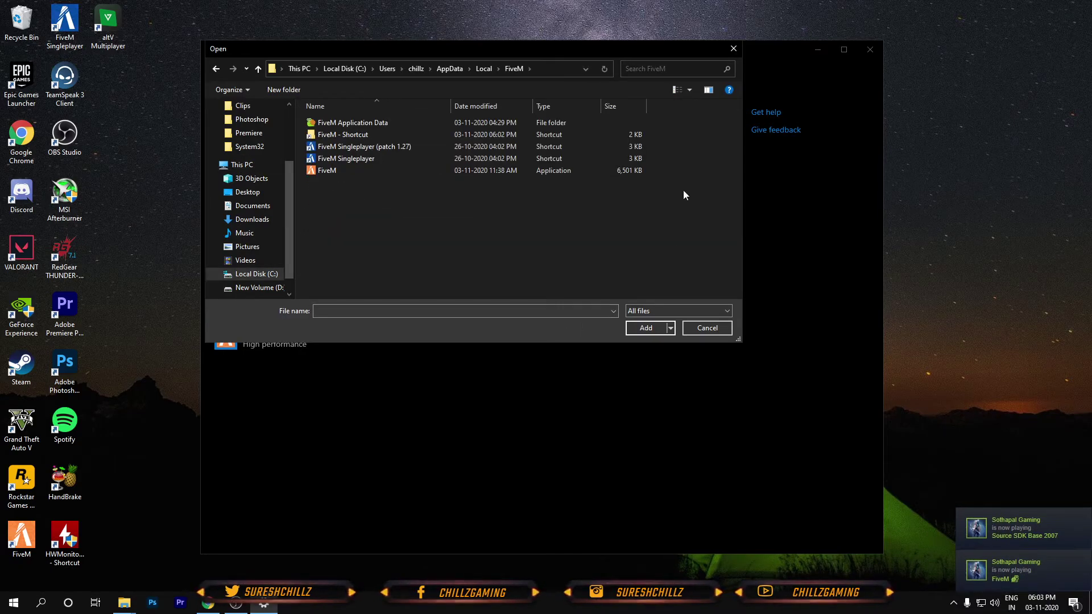
pyautogui.click(363, 170)
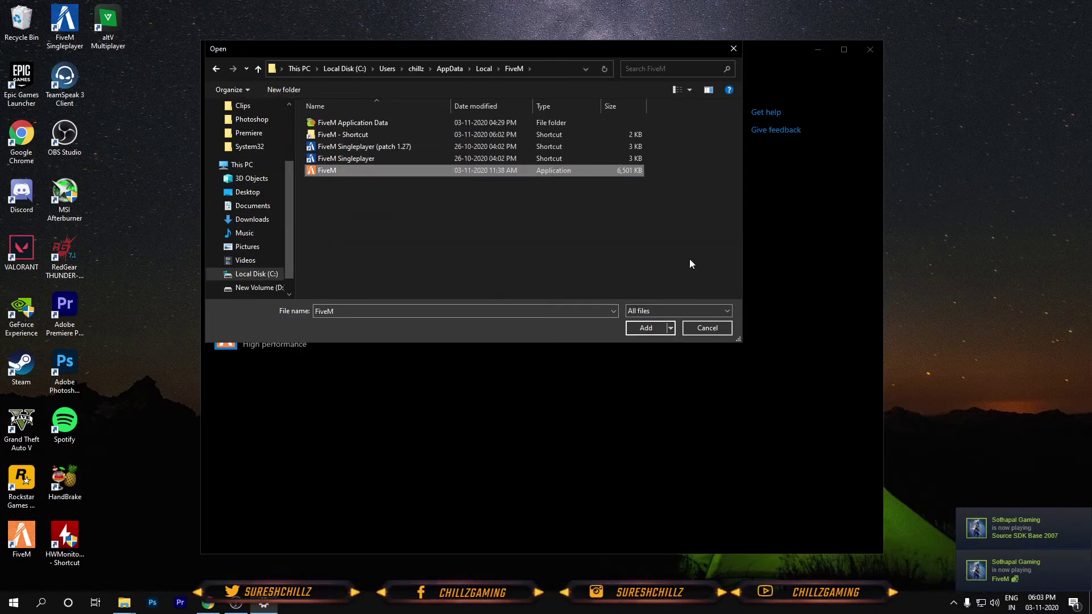
pyautogui.click(734, 49)
# - View FiveM's graphics preference options, cancel without changing them, and close Settings
pyautogui.click(303, 347)
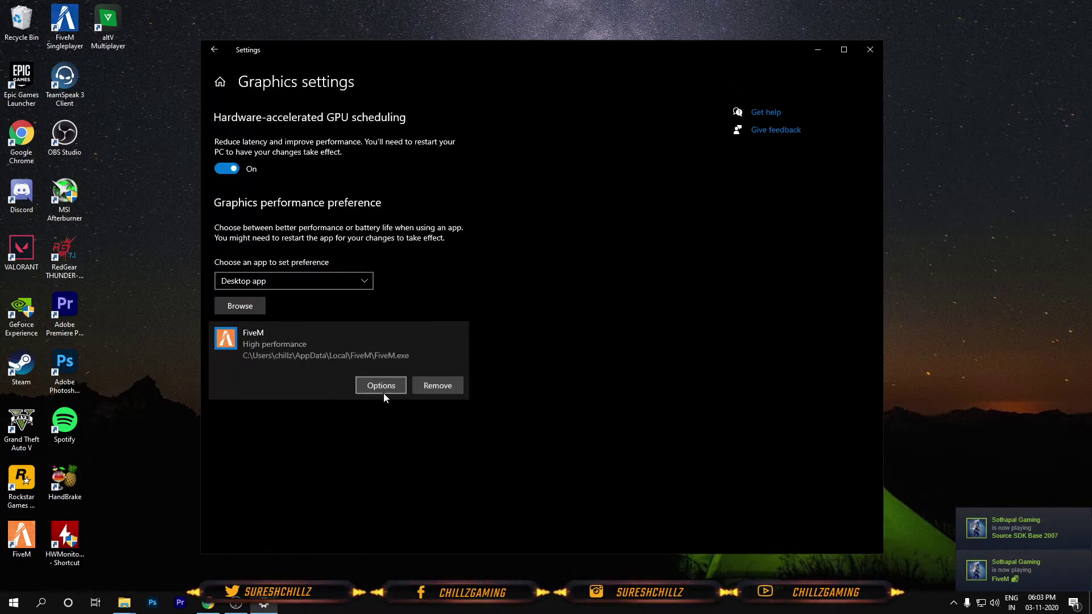
pyautogui.click(384, 391)
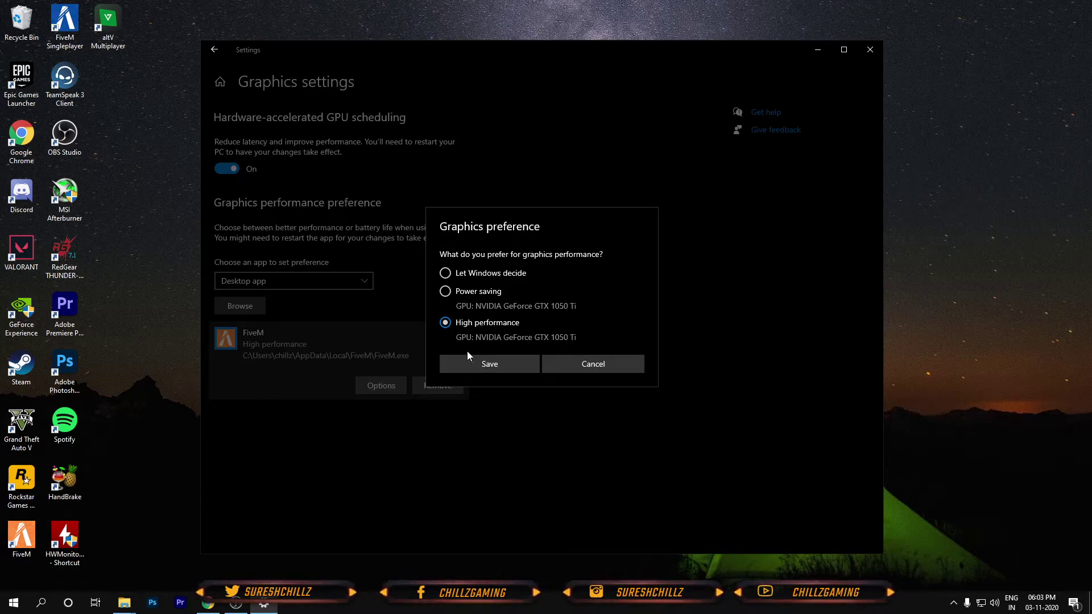
pyautogui.click(602, 367)
pyautogui.click(865, 52)
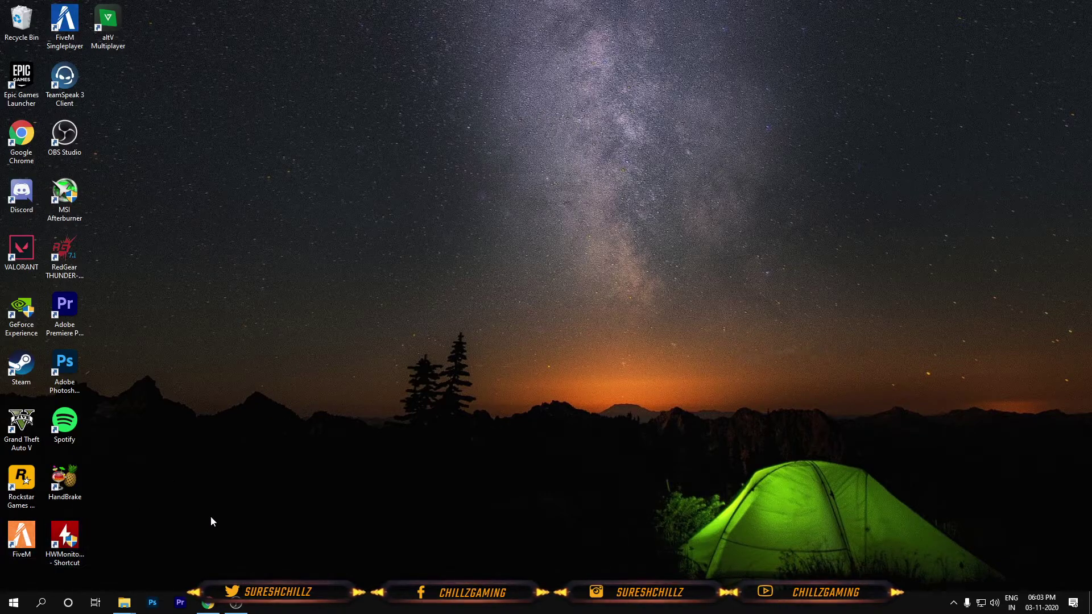
# - Return to the FR33THY folder and inspect the _Intelligent Standby List Cleaner and _Power Plan folders inside 3 Pc Performance
pyautogui.moveTo(130, 605)
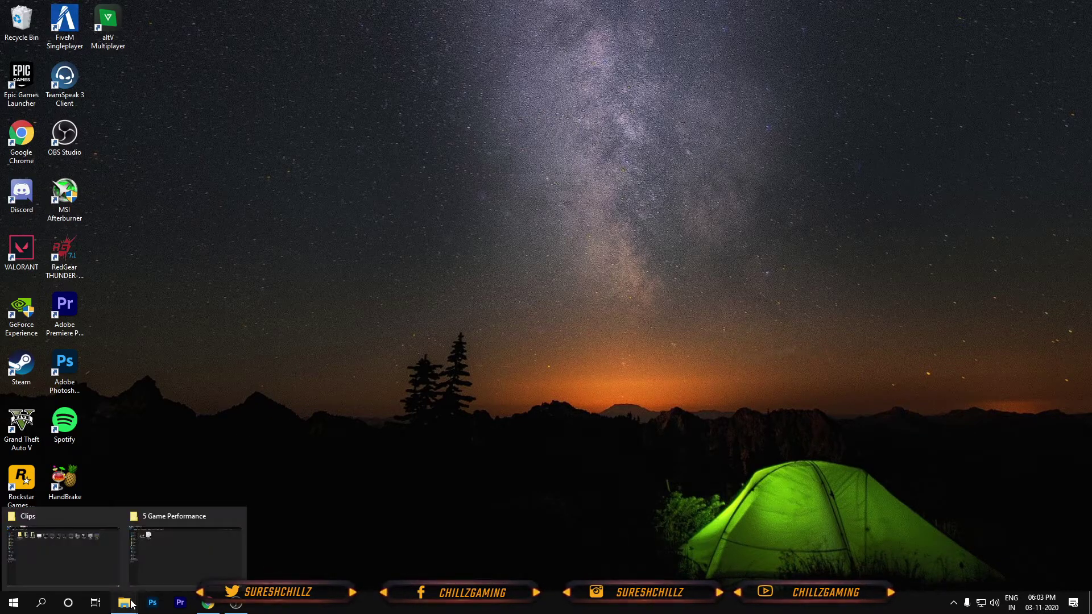
pyautogui.click(188, 552)
pyautogui.click(242, 37)
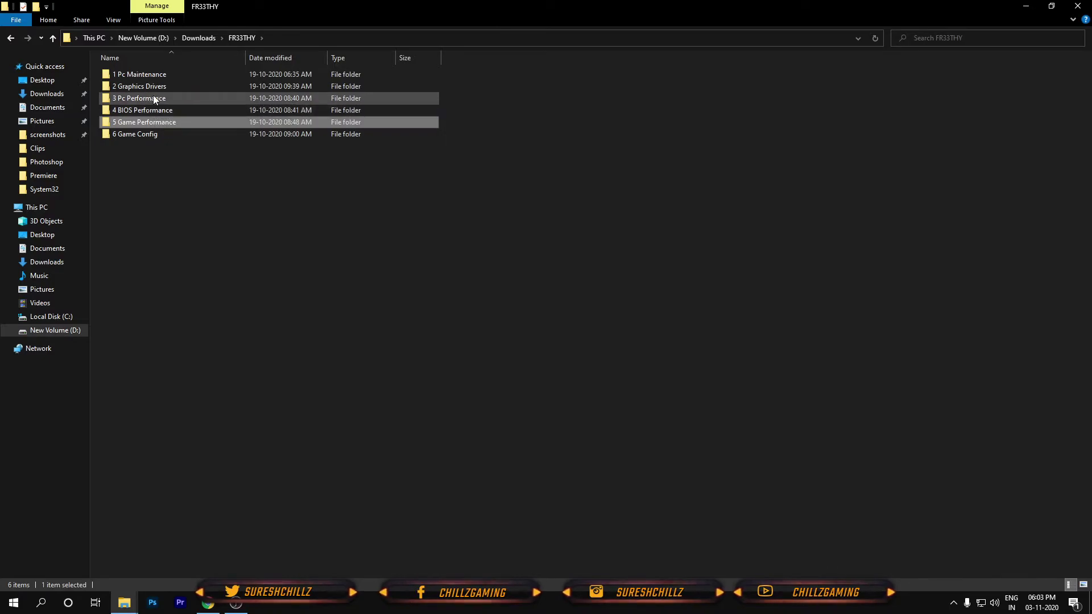
pyautogui.doubleClick(151, 97)
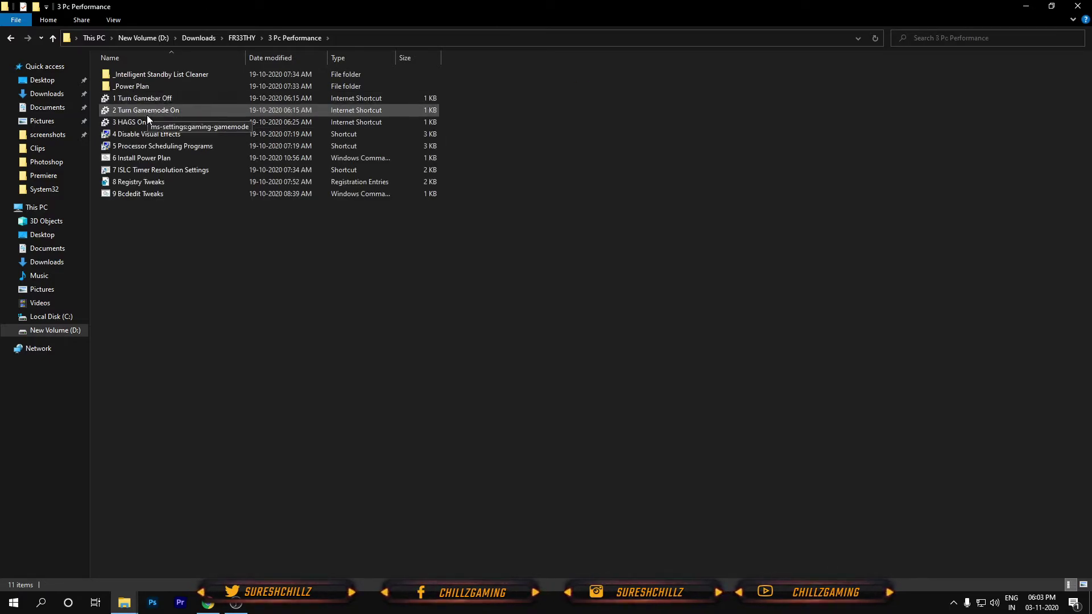
pyautogui.doubleClick(178, 73)
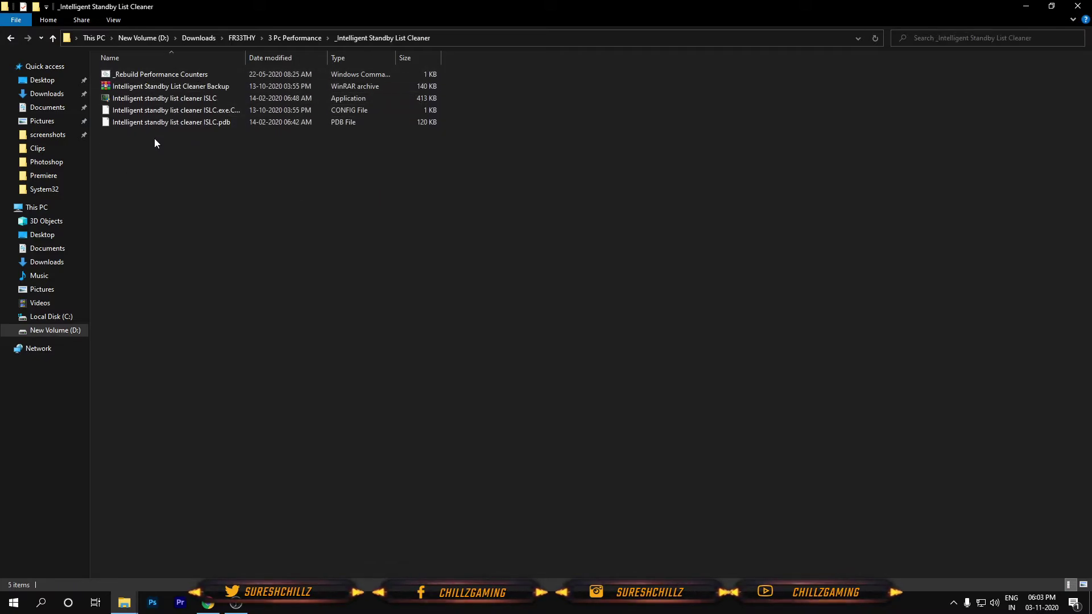
pyautogui.click(9, 40)
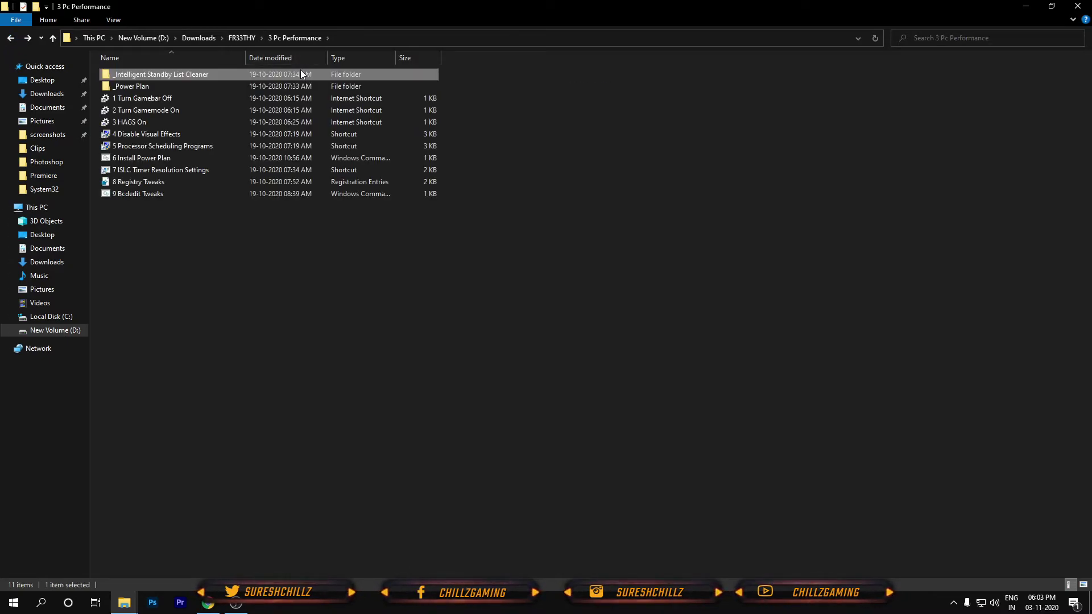
pyautogui.doubleClick(258, 88)
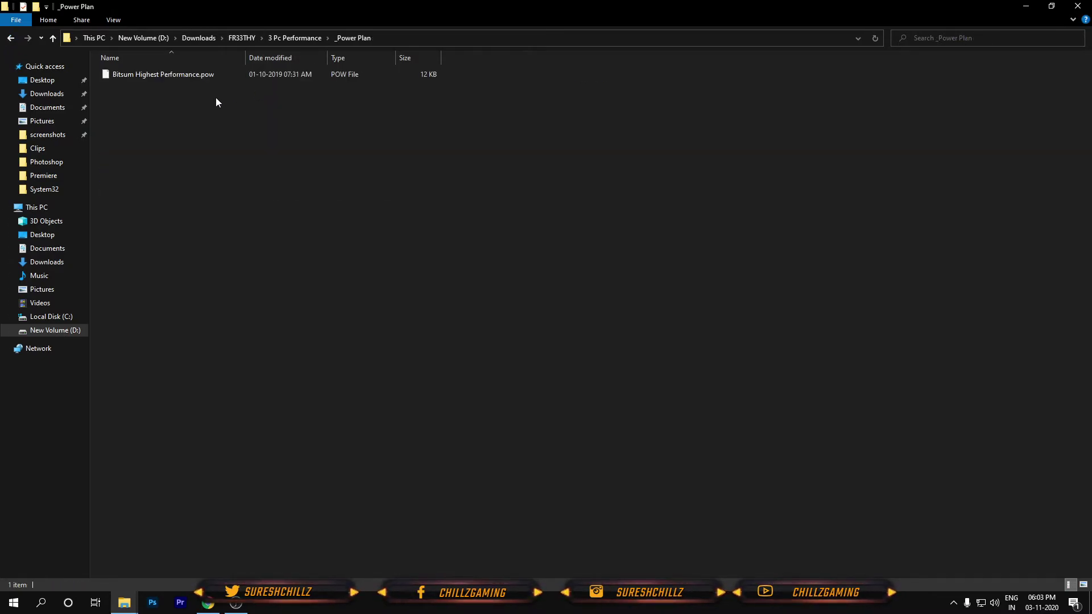
# - Return to the 3 Pc Performance folder, search for the power plan settings, review the available plans, and close Power Options
pyautogui.click(10, 38)
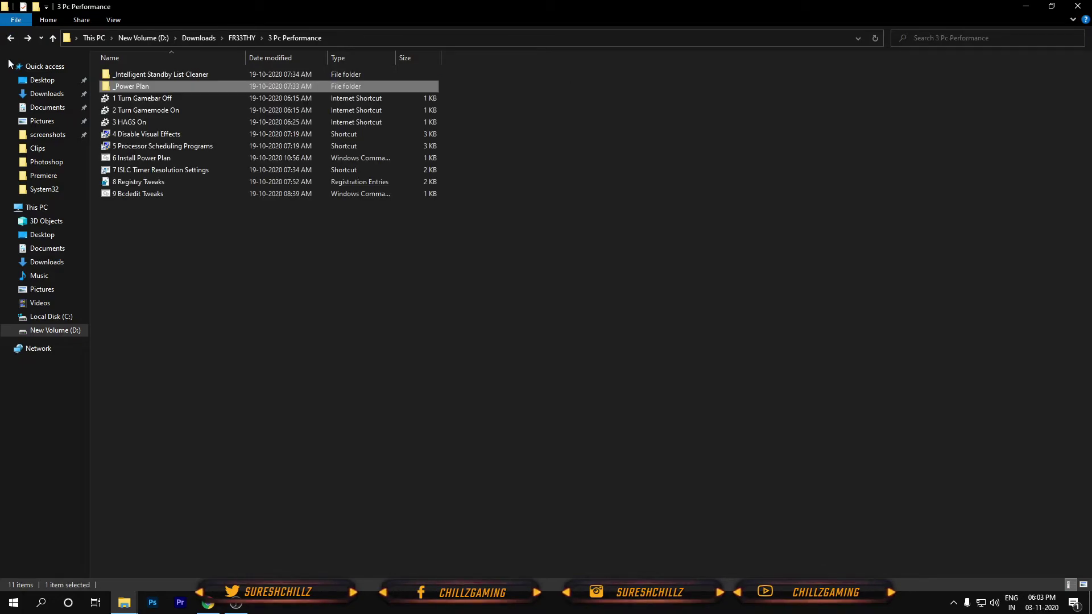
pyautogui.click(52, 604)
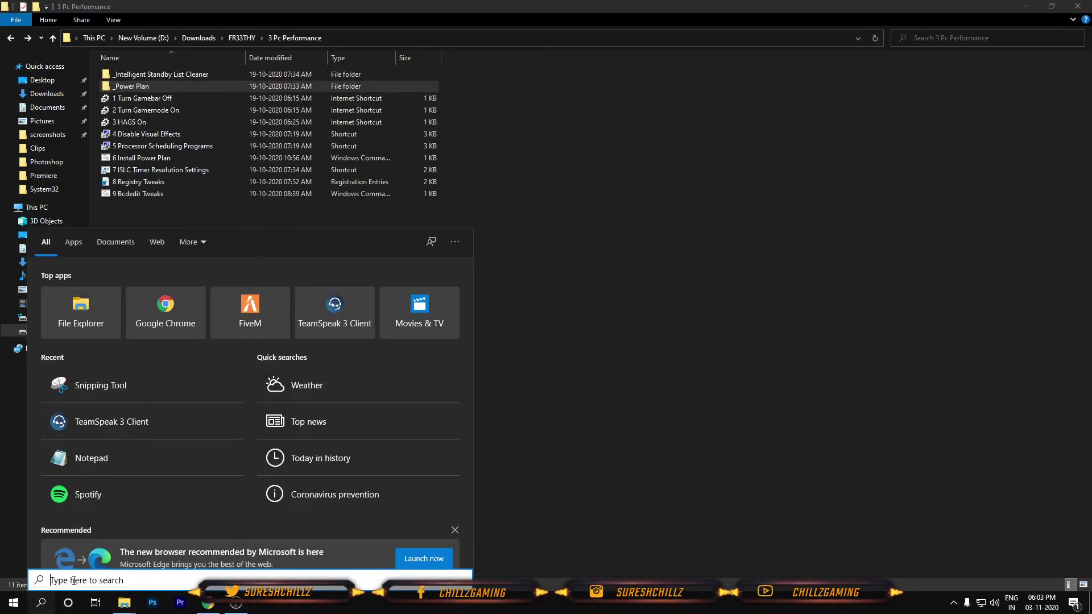
pyautogui.write('pow')
pyautogui.press('BackSpace')
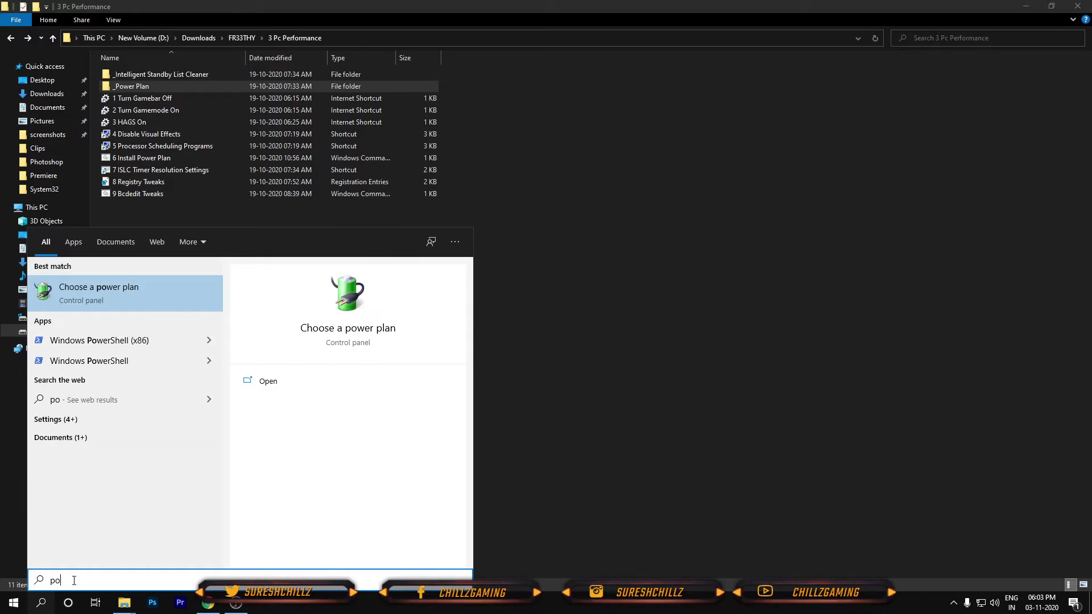
pyautogui.press('Return')
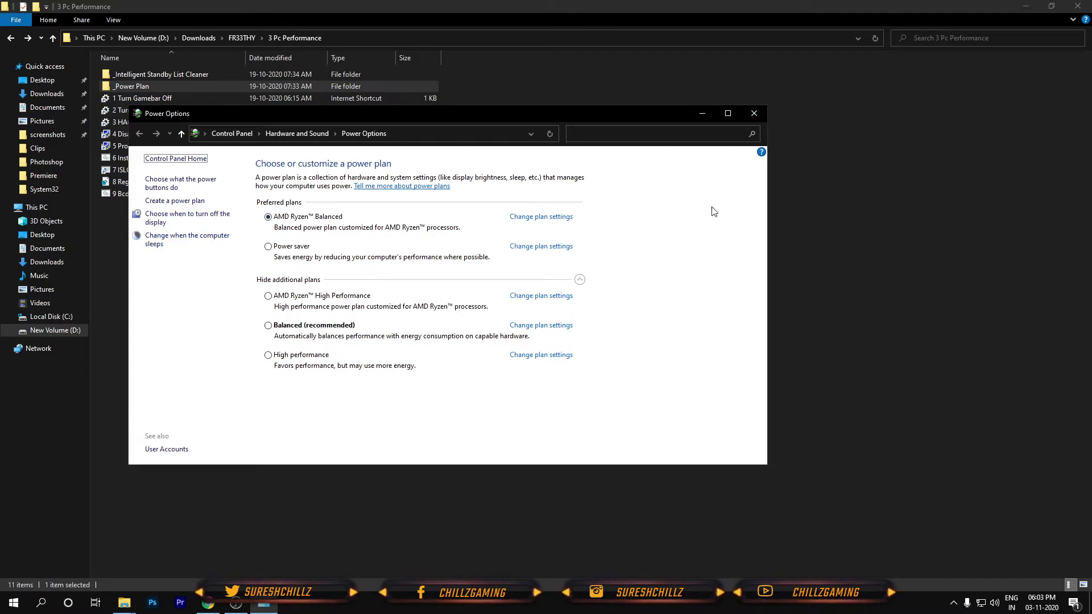
pyautogui.click(750, 118)
pyautogui.rightClick(688, 134)
pyautogui.click(734, 178)
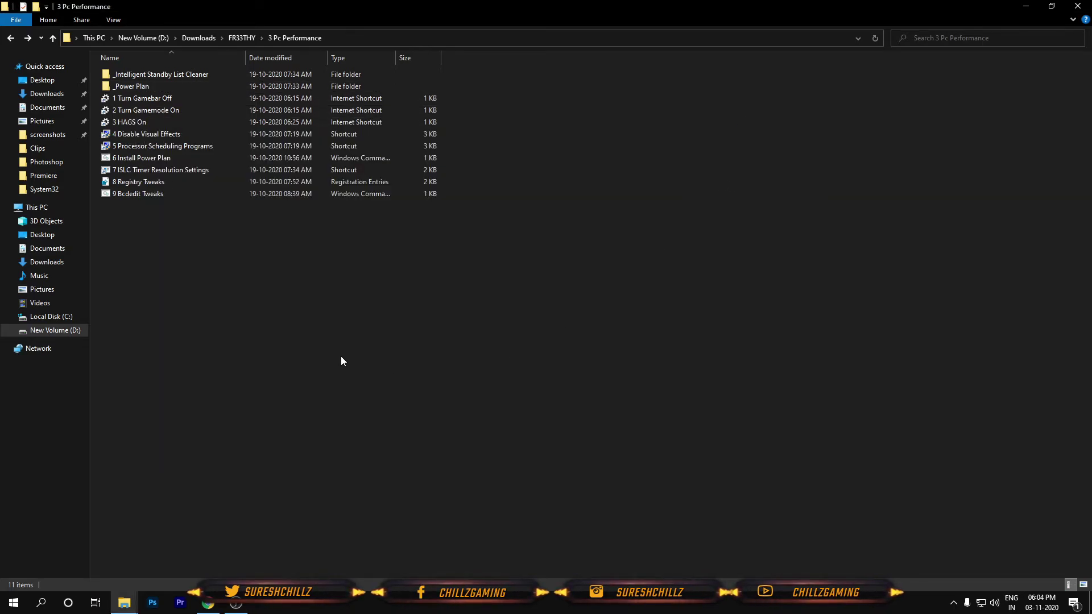
# - Review the Xbox Game Bar and Game Mode settings from the pack's Turn Gamebar Off and Turn Gamemode On shortcuts
pyautogui.doubleClick(196, 100)
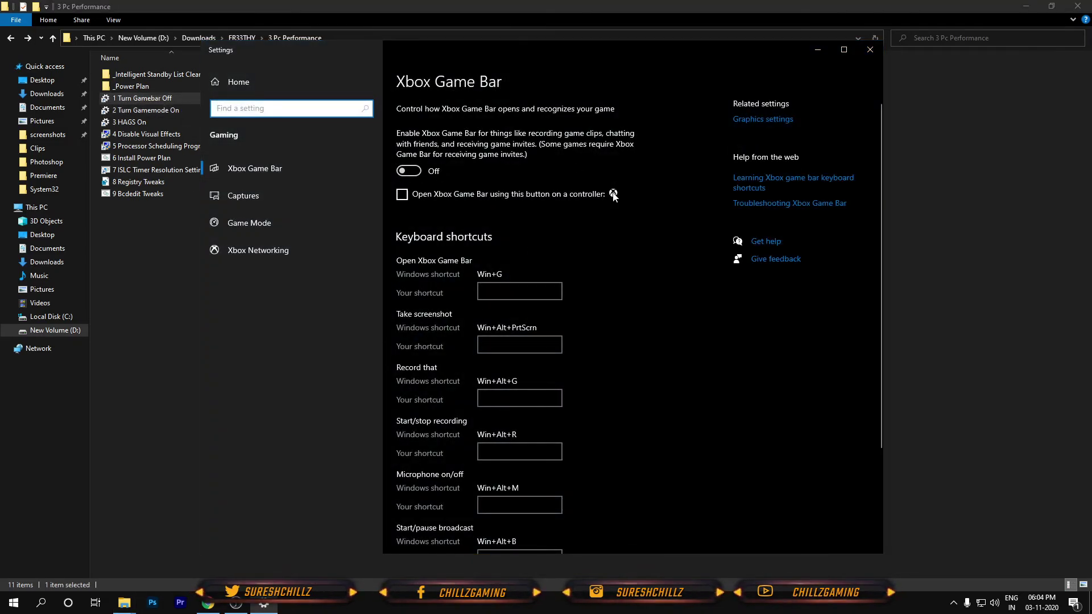
pyautogui.click(870, 50)
pyautogui.doubleClick(198, 113)
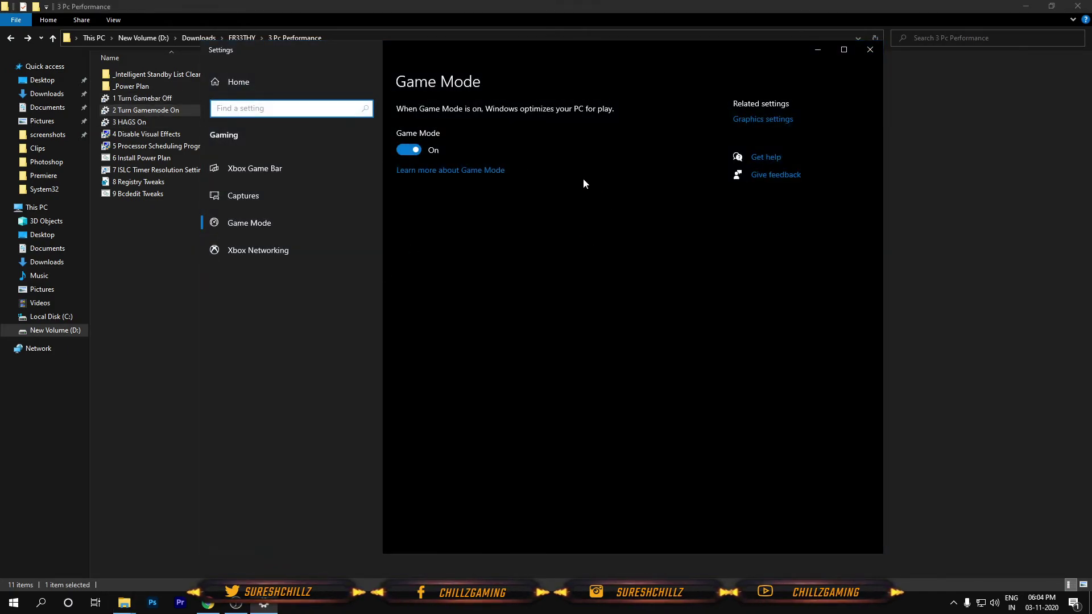
pyautogui.click(867, 54)
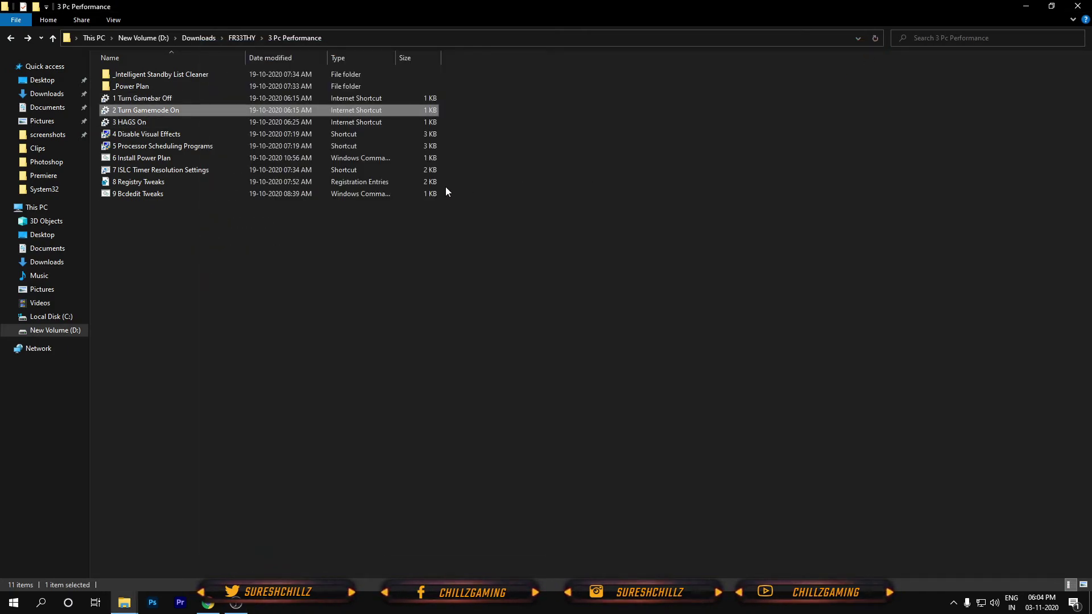
# - Review the hardware-accelerated GPU scheduling setting and the custom visual effects options, closing each window without changing anything
pyautogui.doubleClick(134, 123)
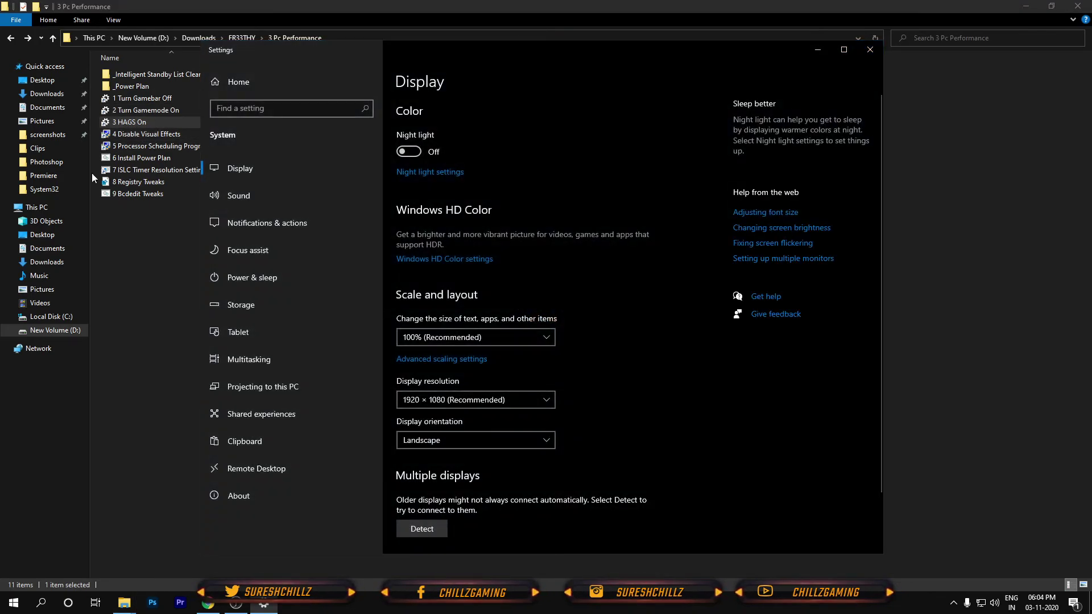
pyautogui.scroll(-2, 576, 292)
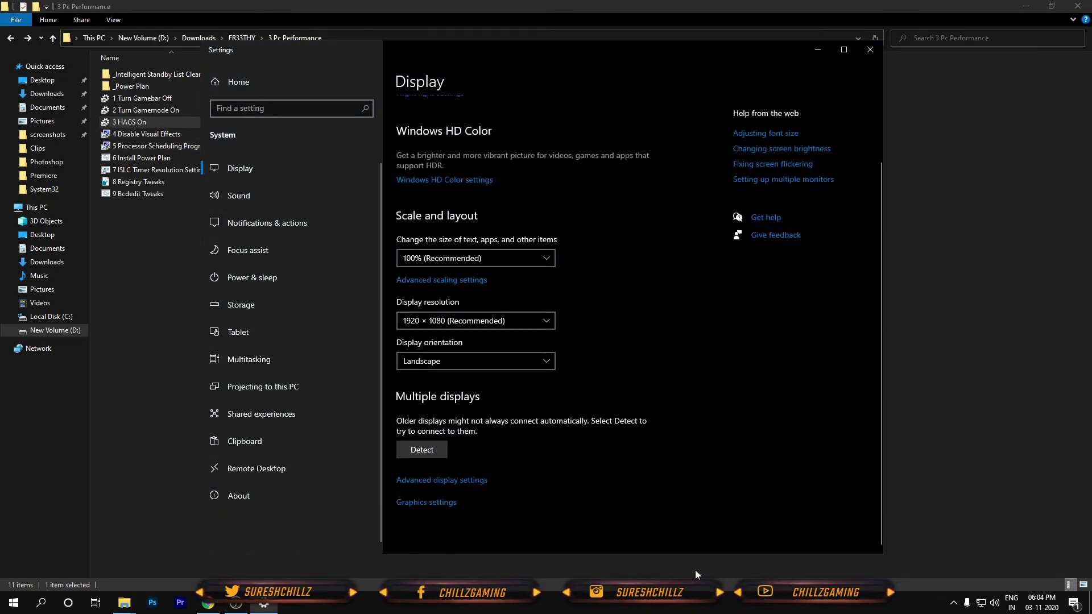
pyautogui.click(439, 503)
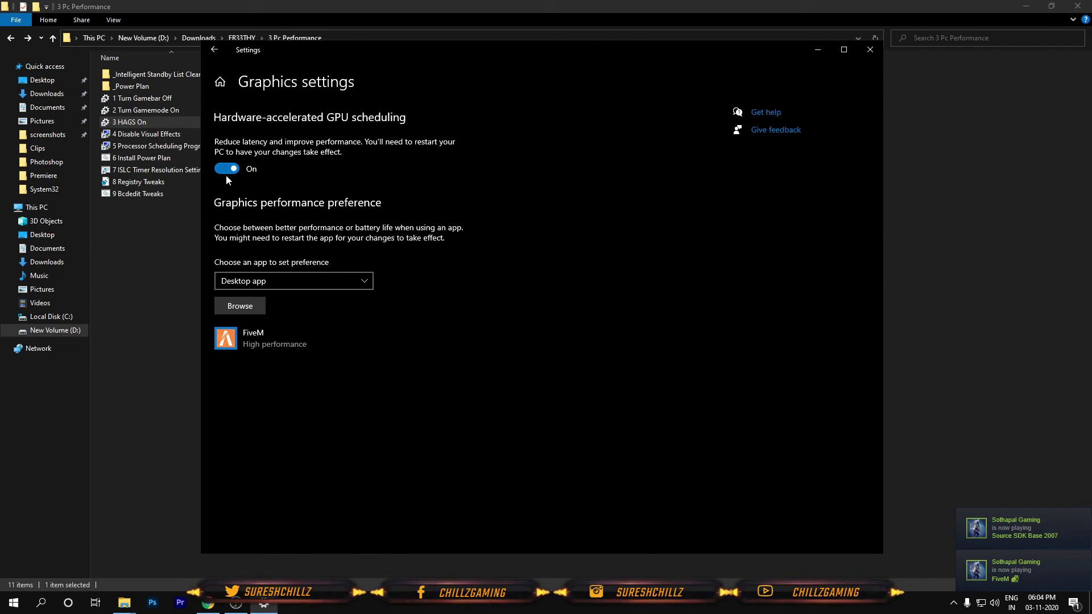
pyautogui.click(871, 50)
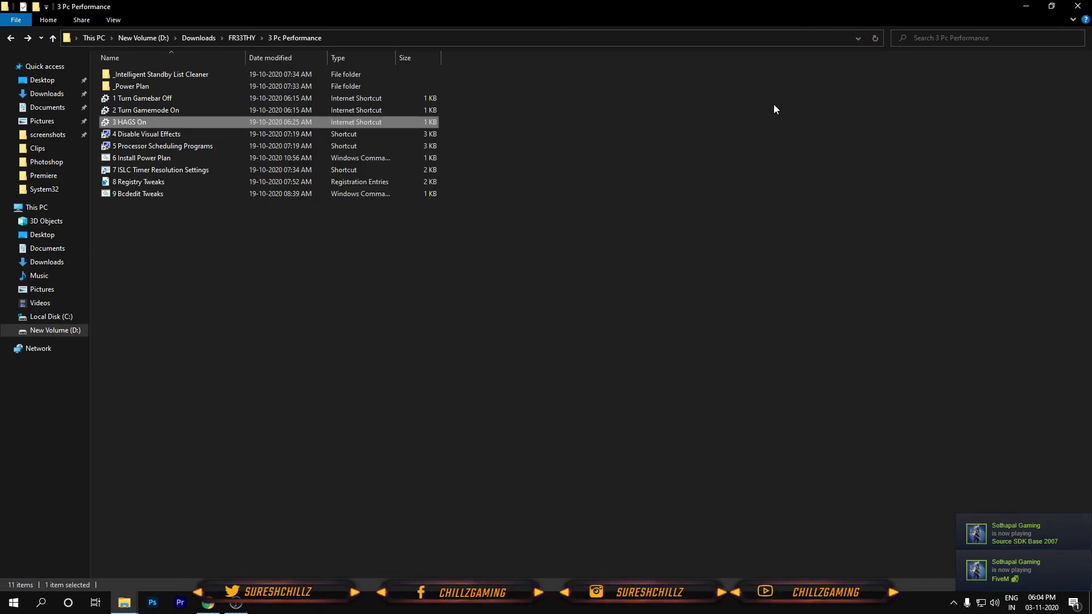
pyautogui.doubleClick(206, 135)
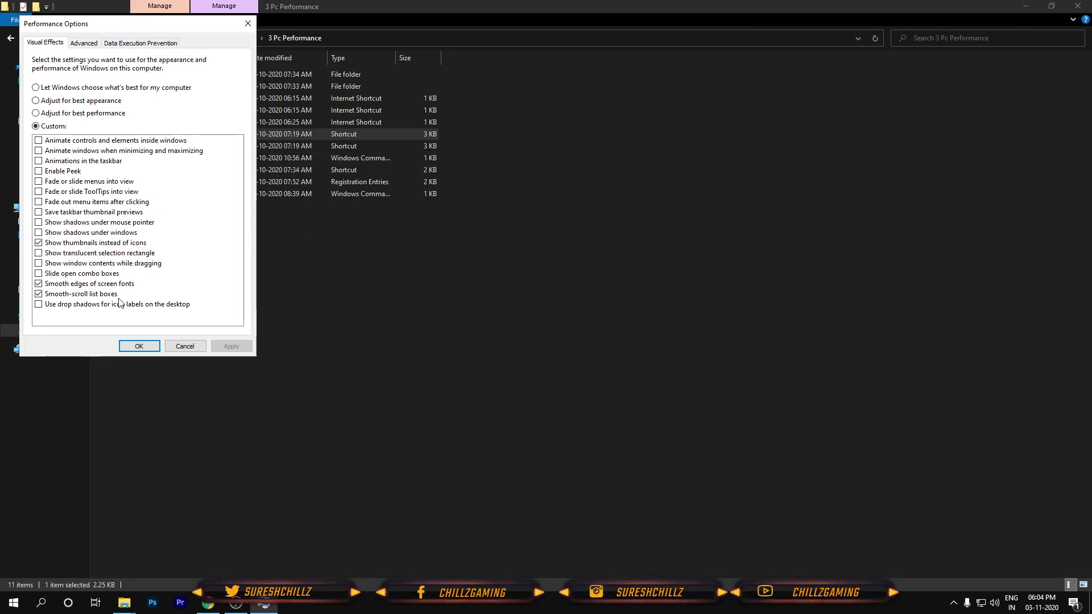
pyautogui.click(250, 23)
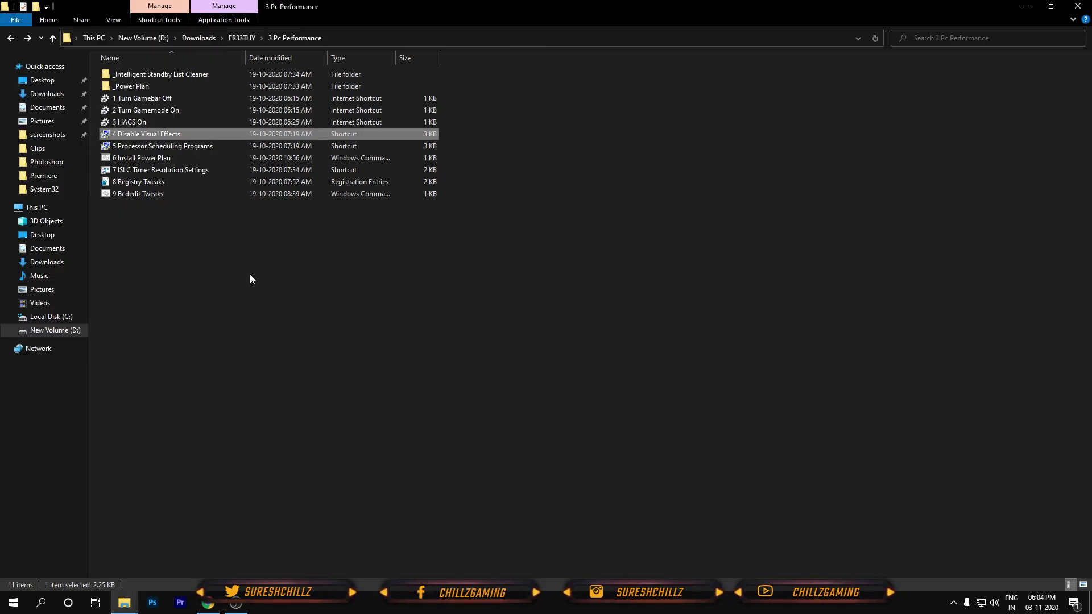
# - Open the 8 Registry Tweaks file, check the recording in OBS, and return to the folder
pyautogui.click(159, 182)
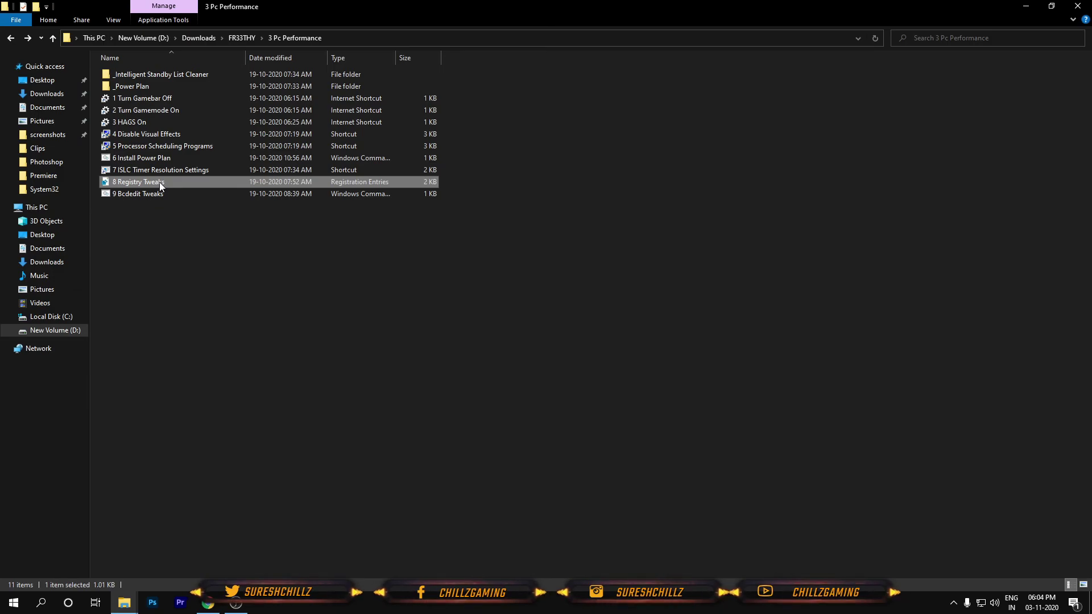
pyautogui.doubleClick(160, 182)
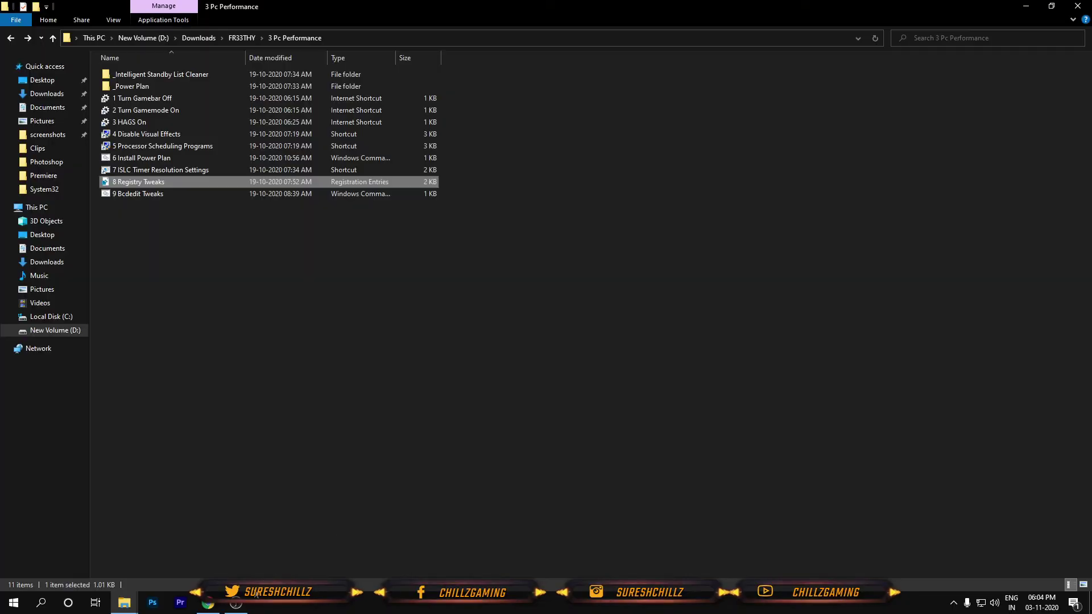
pyautogui.click(242, 607)
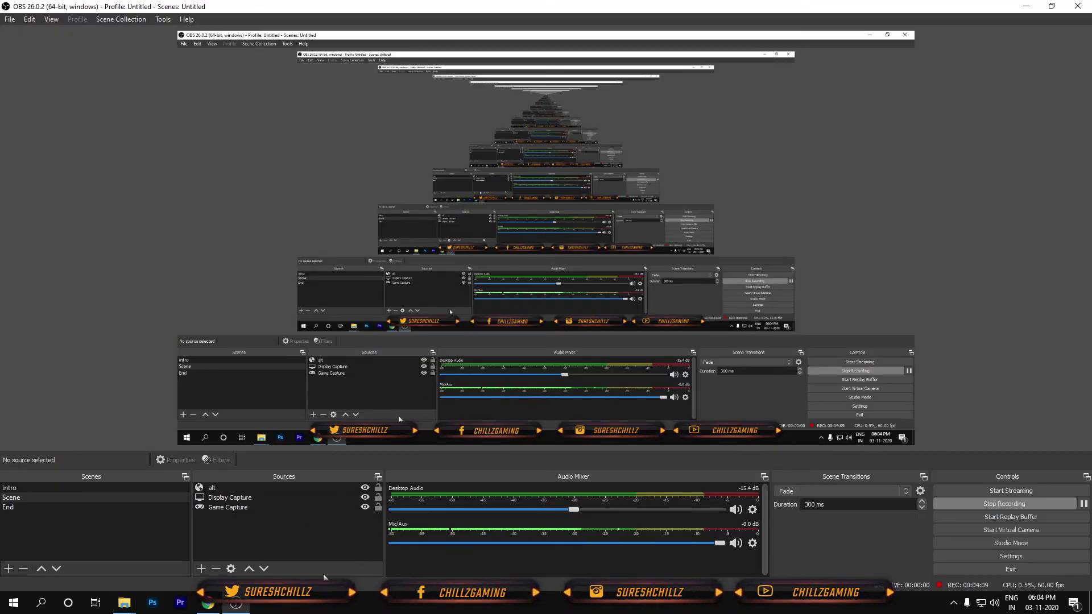
pyautogui.click(244, 608)
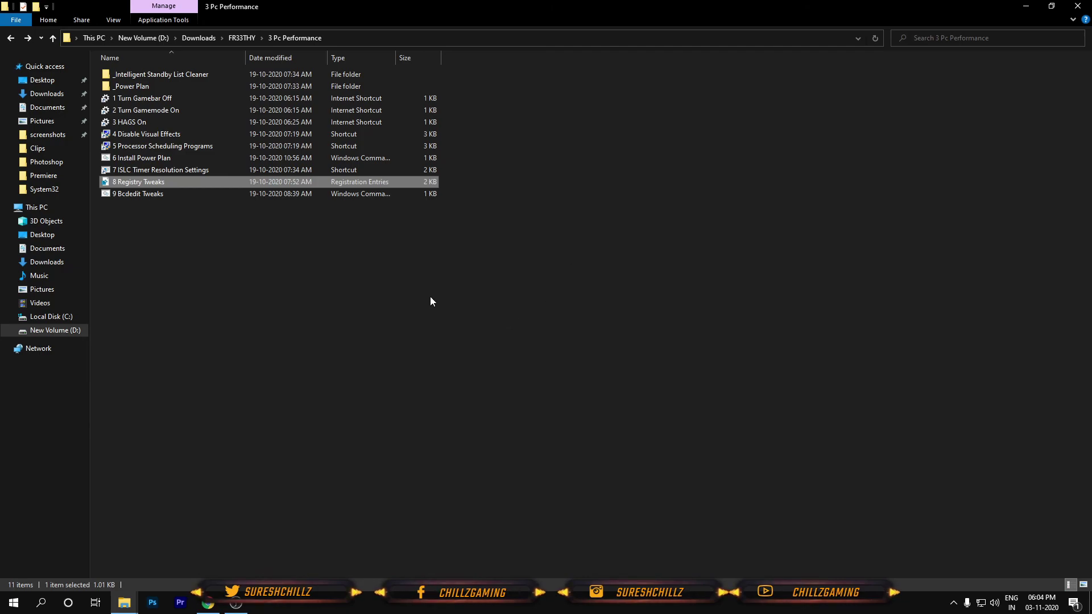
# - View the available file actions for 9 Bcdedit Tweaks and dismiss them without running the file
pyautogui.click(163, 199)
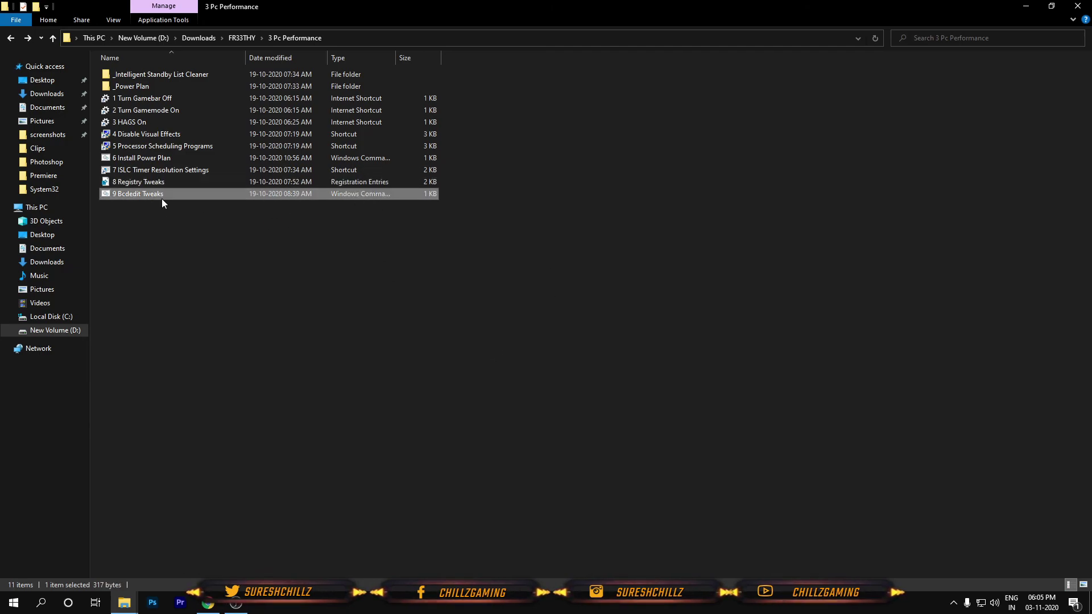
pyautogui.rightClick(162, 199)
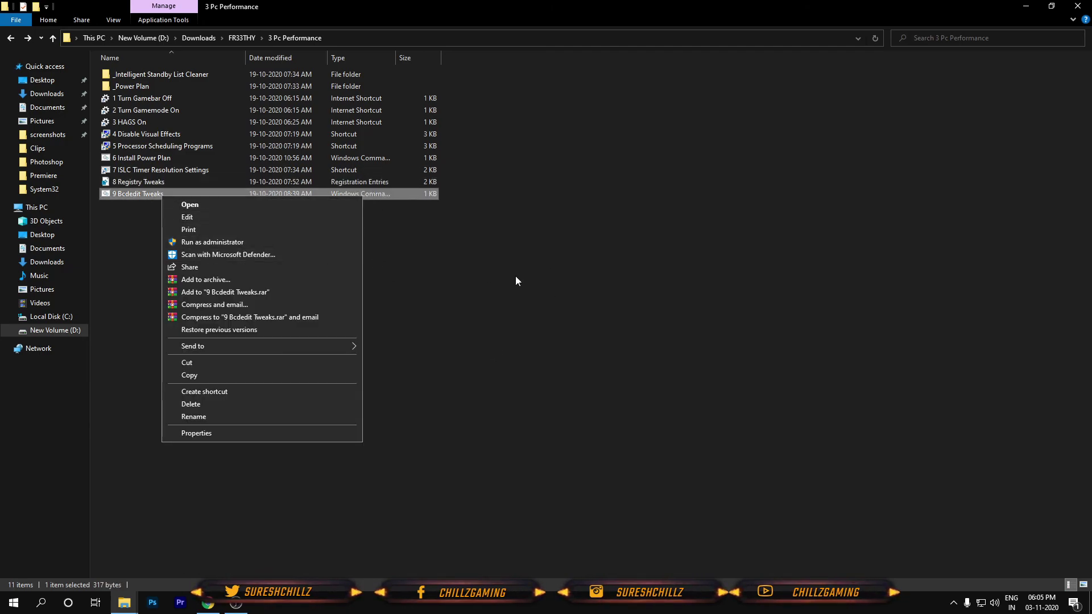
pyautogui.click(489, 273)
# - Go back up to the Downloads folder, close File Explorer, and refresh the desktop
pyautogui.click(244, 39)
pyautogui.click(213, 40)
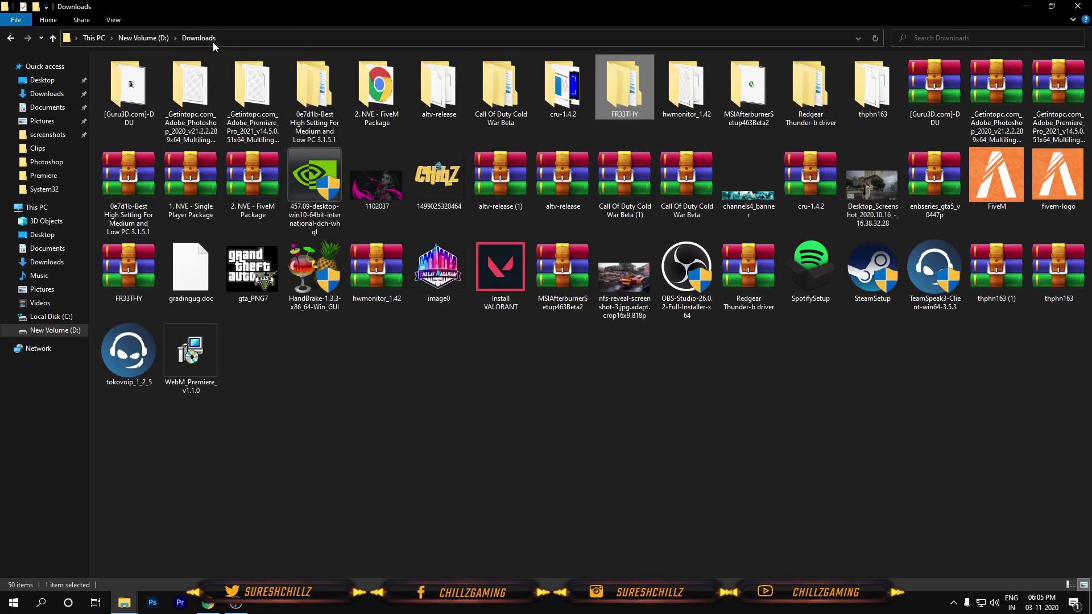
pyautogui.click(1088, 4)
pyautogui.rightClick(449, 161)
pyautogui.click(469, 197)
pyautogui.rightClick(370, 262)
pyautogui.click(410, 297)
pyautogui.rightClick(286, 107)
pyautogui.click(335, 140)
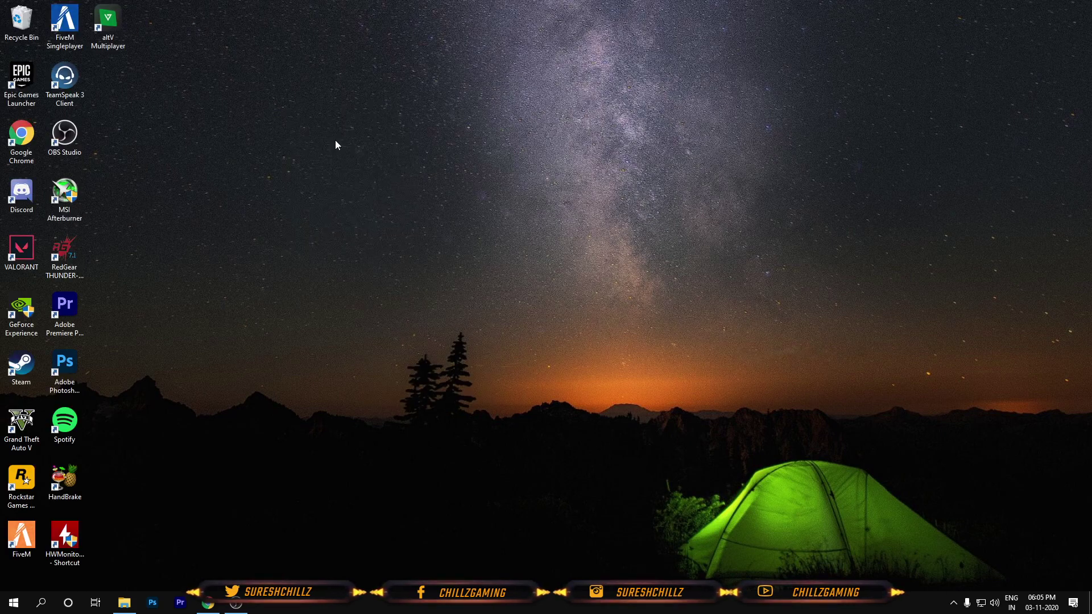